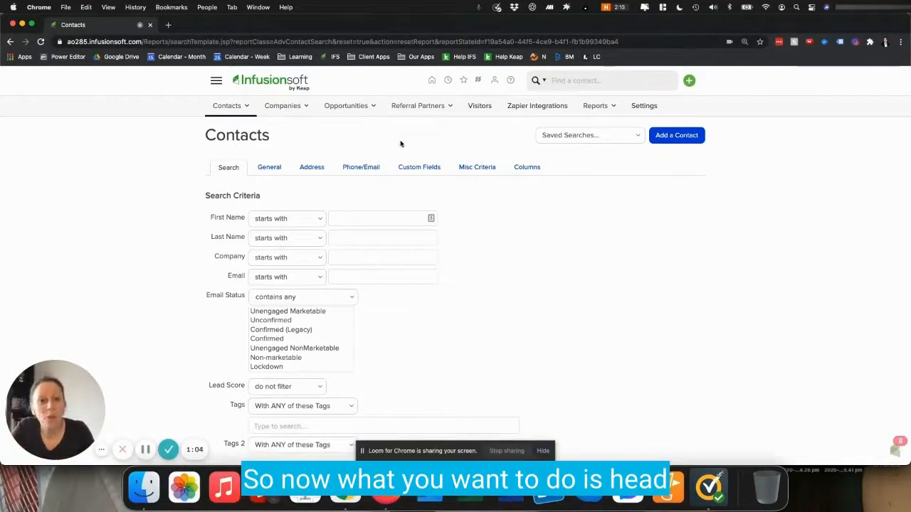
Step: Open the CRM Contacts list from the main navigation and start a new contact search
left_click(218, 82)
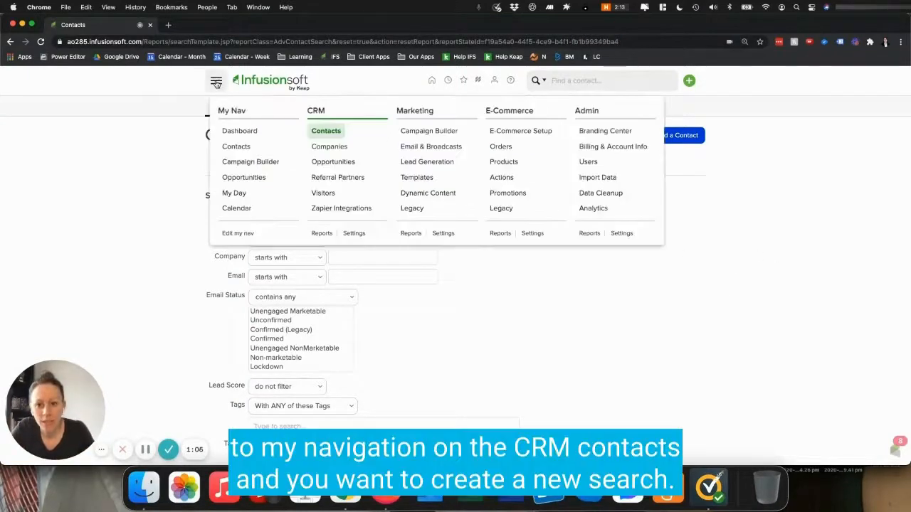
left_click(316, 132)
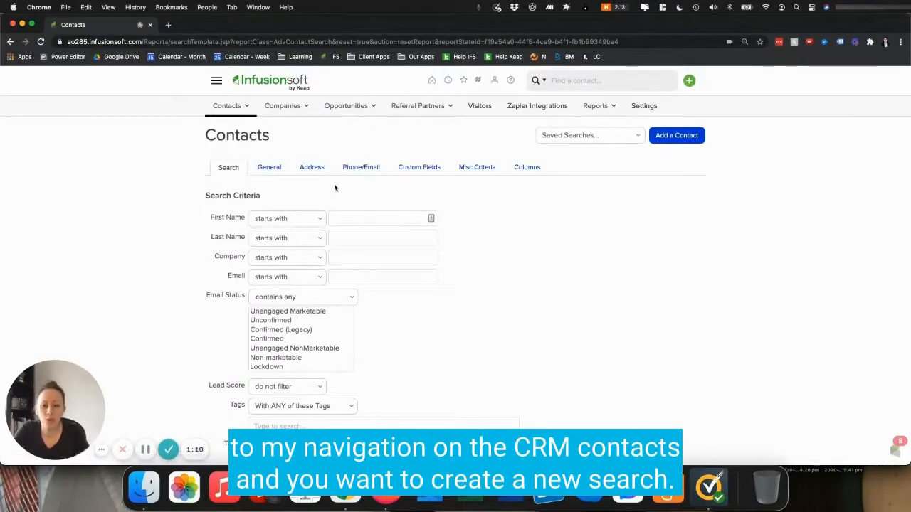
left_click(215, 81)
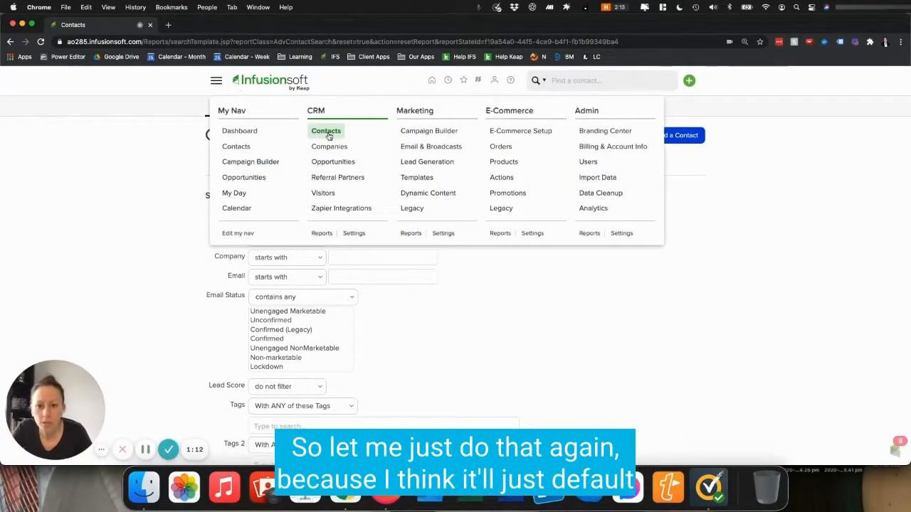
left_click(328, 134)
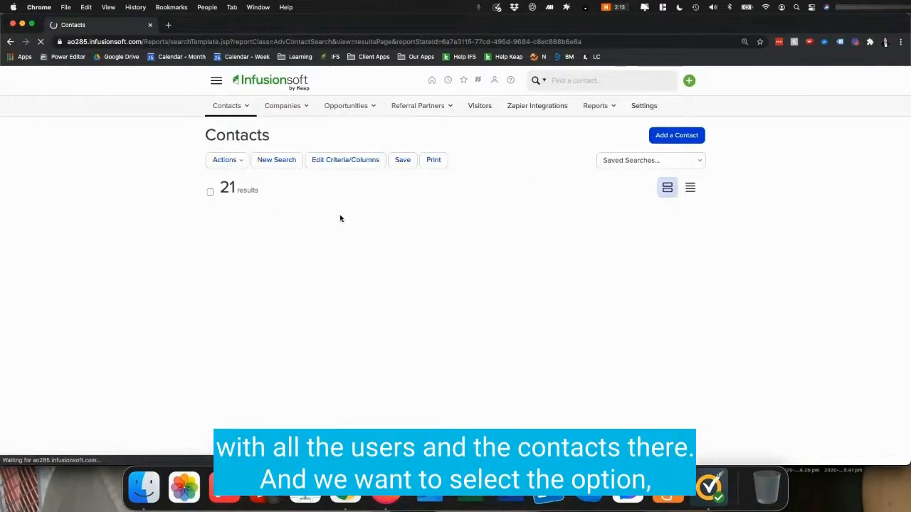
left_click(277, 161)
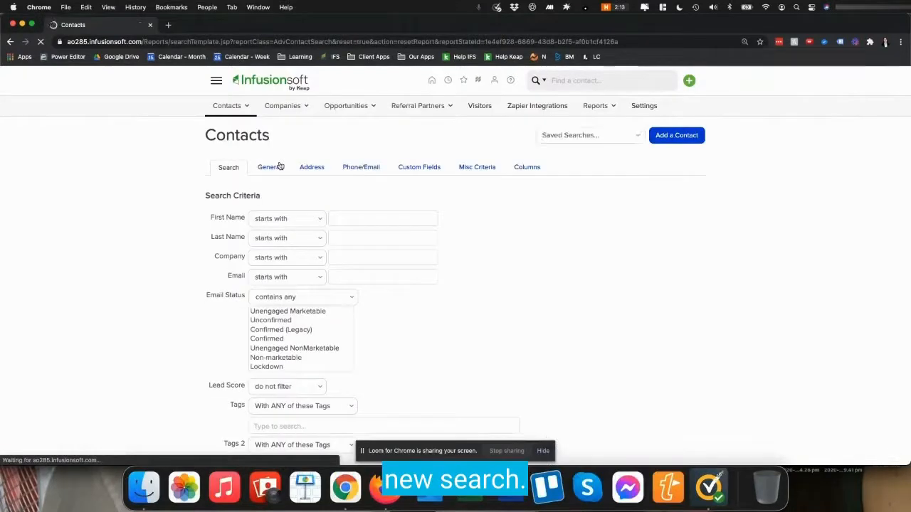
Step: Examine the Email Status criterion and its options in the search form
scroll(224, 288, "down", 1)
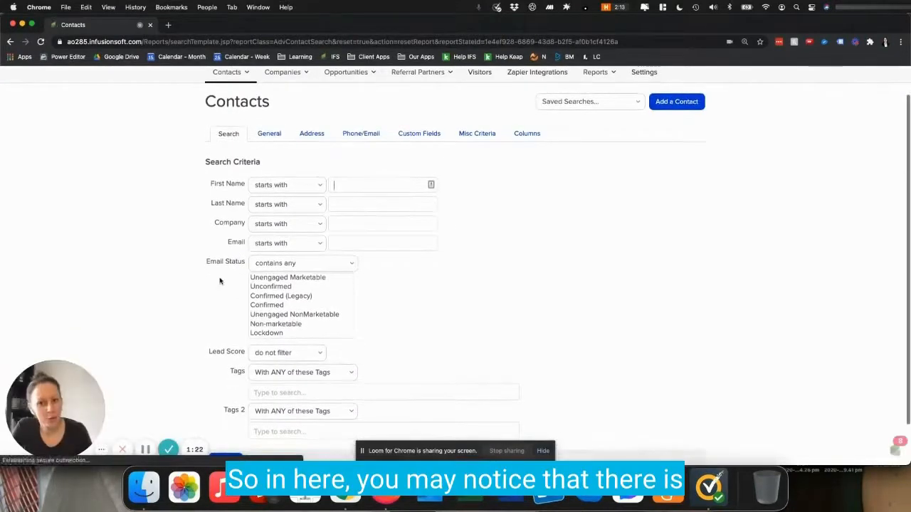
left_click_drag(207, 264, 245, 262)
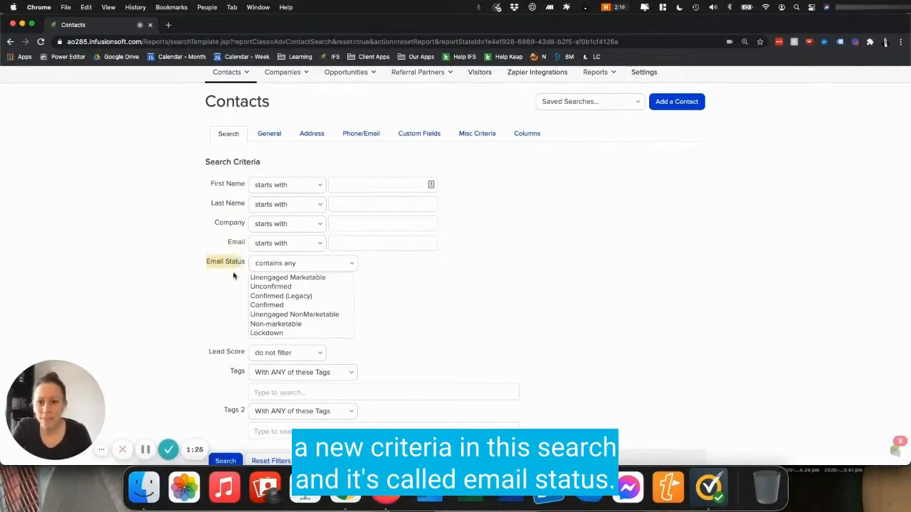
scroll(234, 276, "down", 1)
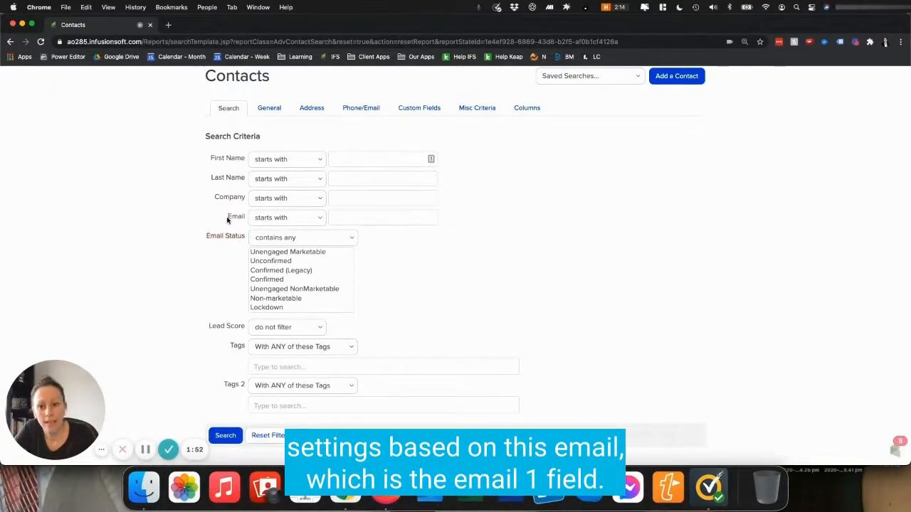
scroll(235, 217, "up", 2)
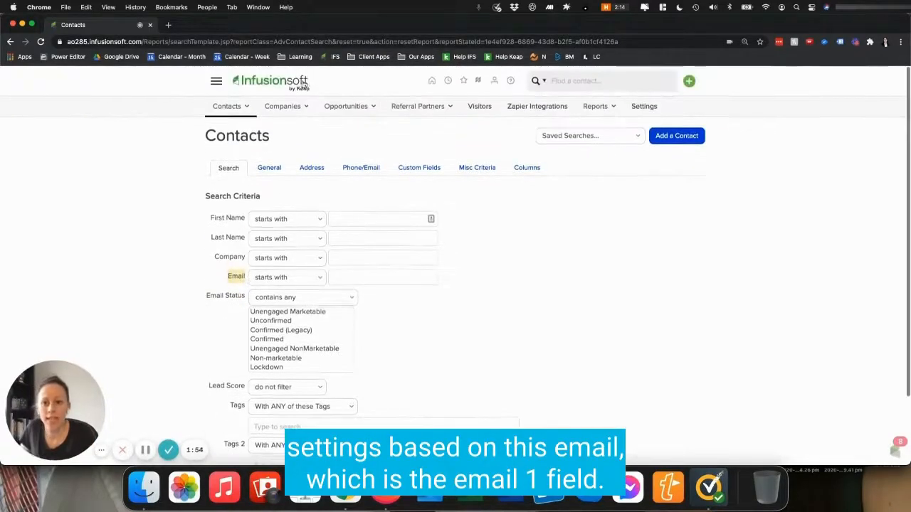
Step: Quick-search contacts for test@streamline
left_click(564, 79)
type("test@streamline")
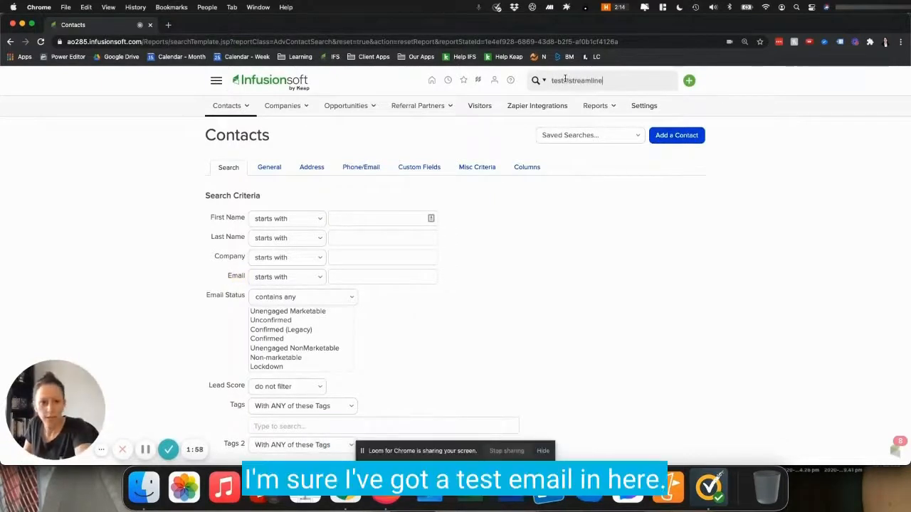
key("Return")
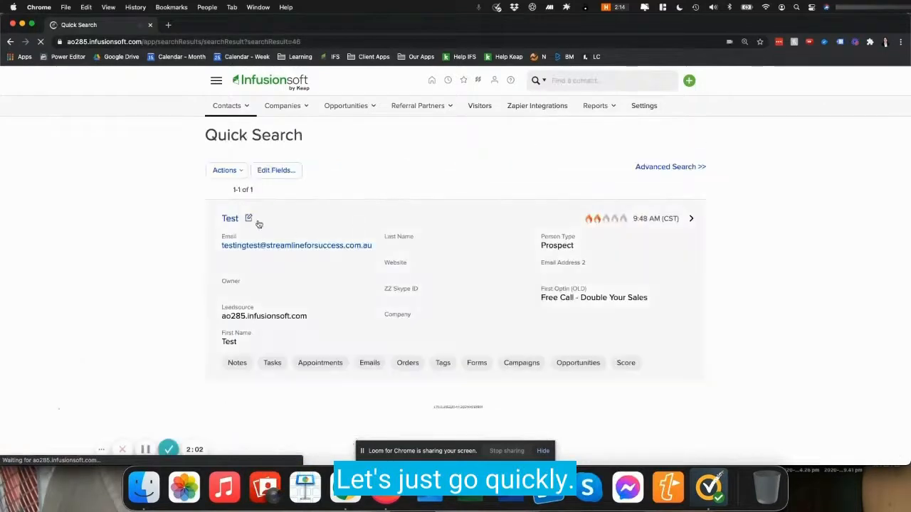
Step: Open the matching Test contact's record and review its email field
left_click(230, 220, "super")
left_click(212, 29)
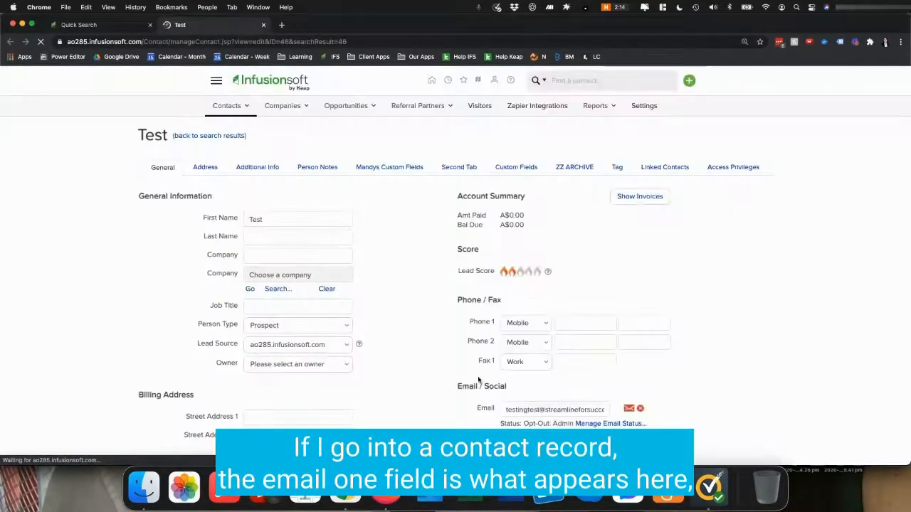
scroll(479, 384, "down", 1)
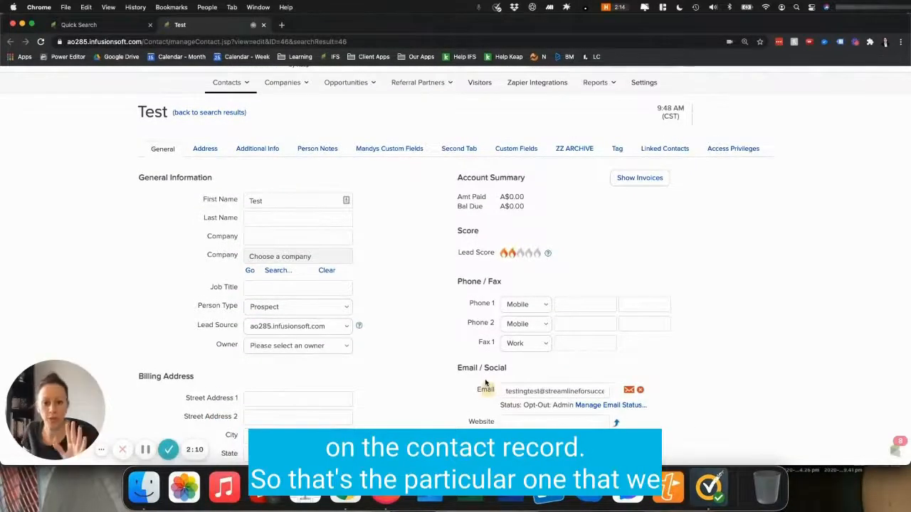
scroll(320, 181, "up", 1)
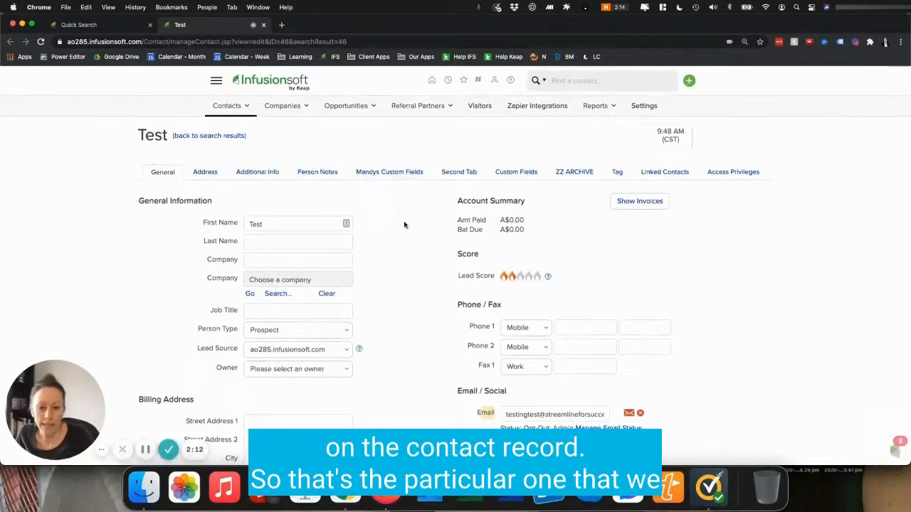
Step: Return to CRM Contacts and start another new contact search
left_click(218, 83)
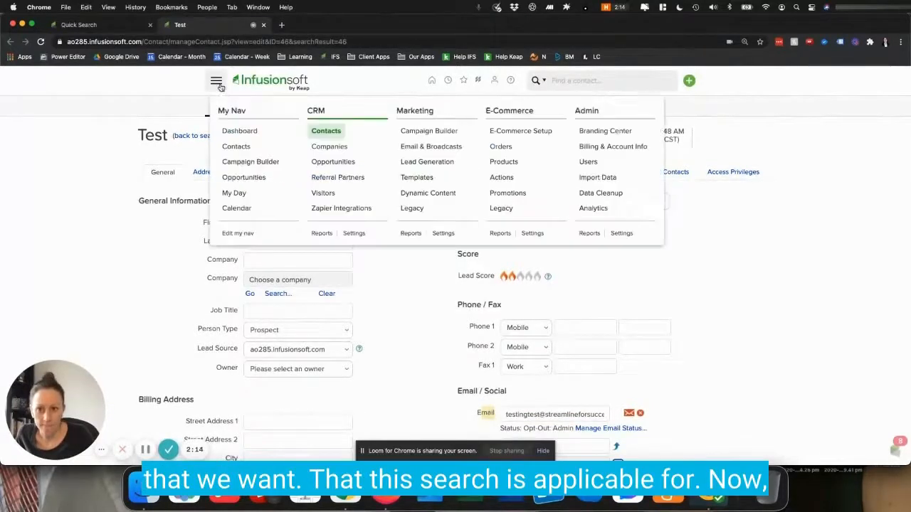
left_click(332, 135)
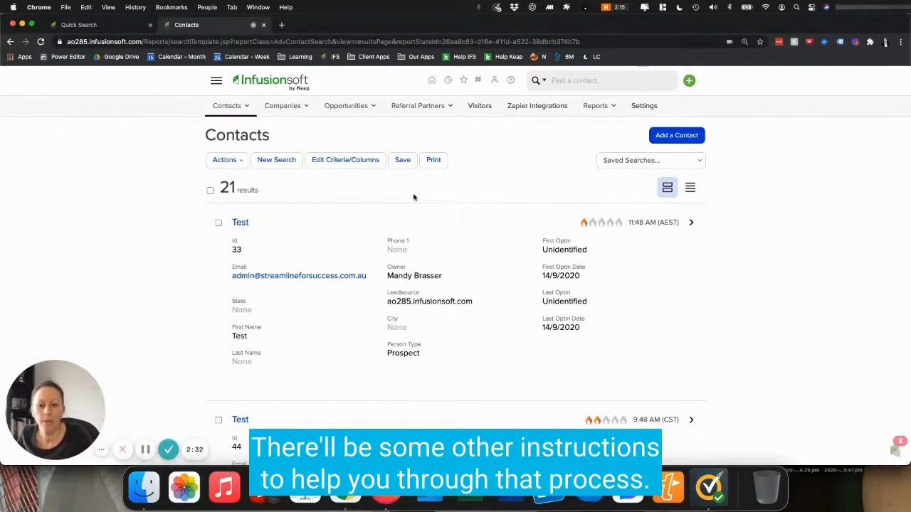
left_click(269, 166)
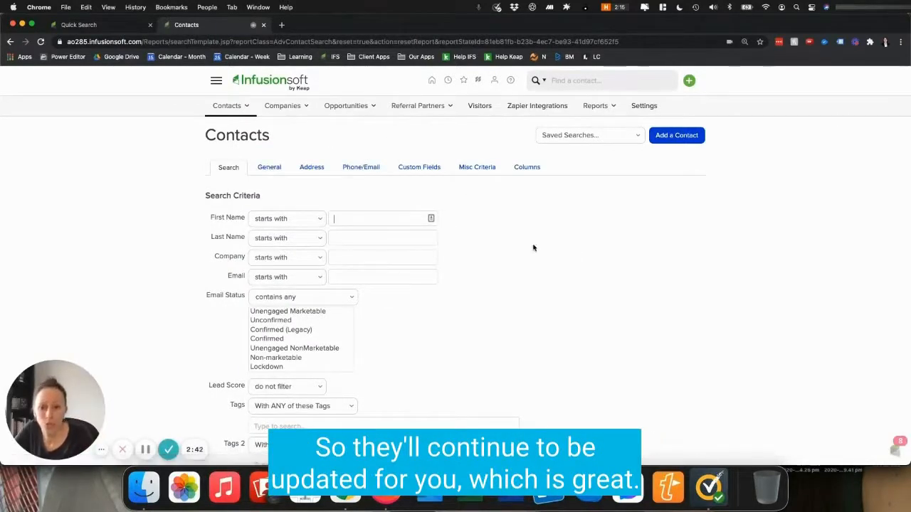
Step: Set the Email Status criterion to Unconfirmed, Confirmed (Legacy) and Confirmed
scroll(221, 278, "down", 2)
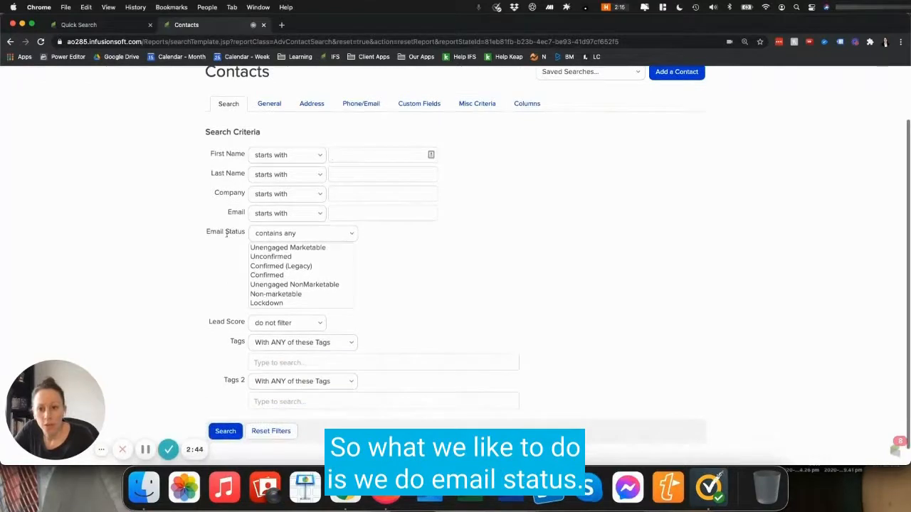
left_click_drag(218, 231, 243, 232)
left_click(226, 259)
left_click(282, 260)
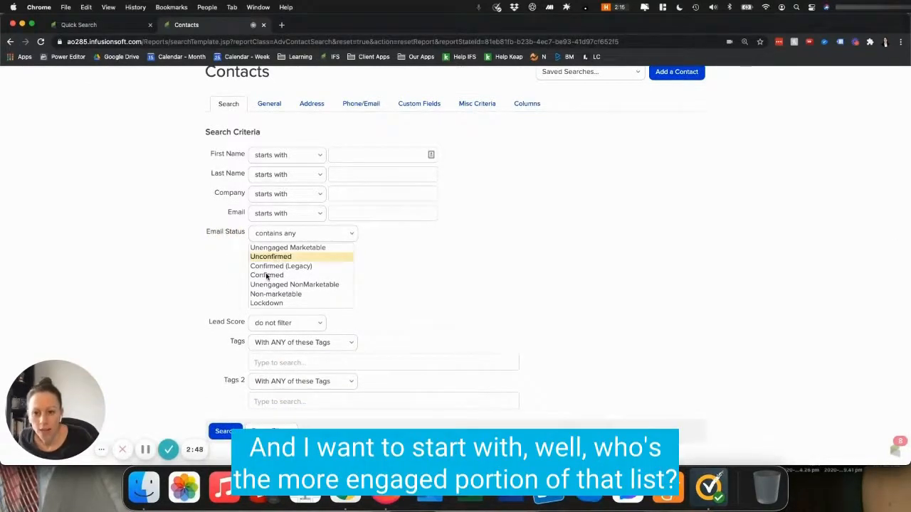
left_click(266, 276, "shift")
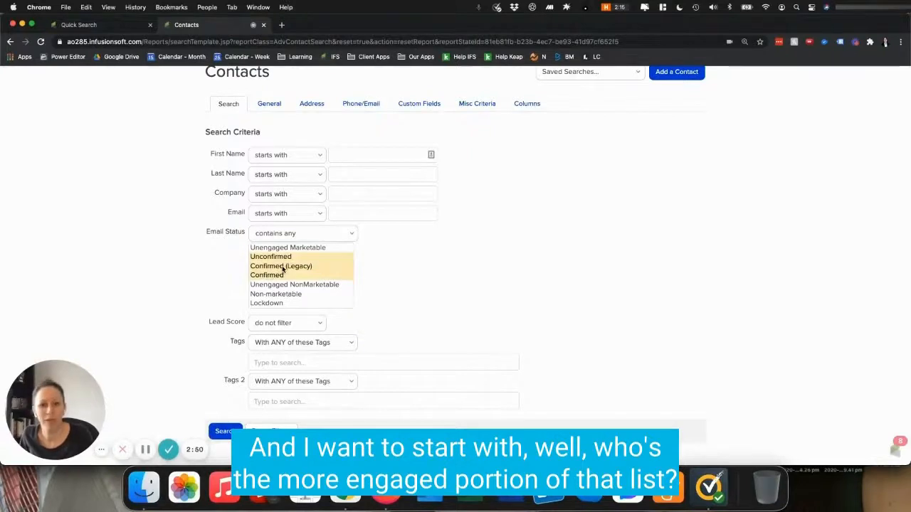
Step: Review the remaining Email Status options and run the search with the selected statuses
scroll(206, 280, "down", 1)
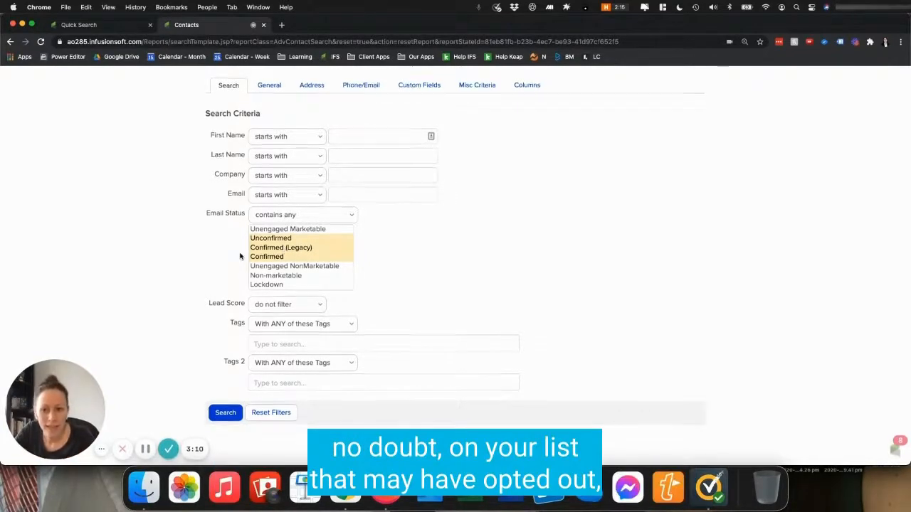
scroll(285, 260, "down", 2)
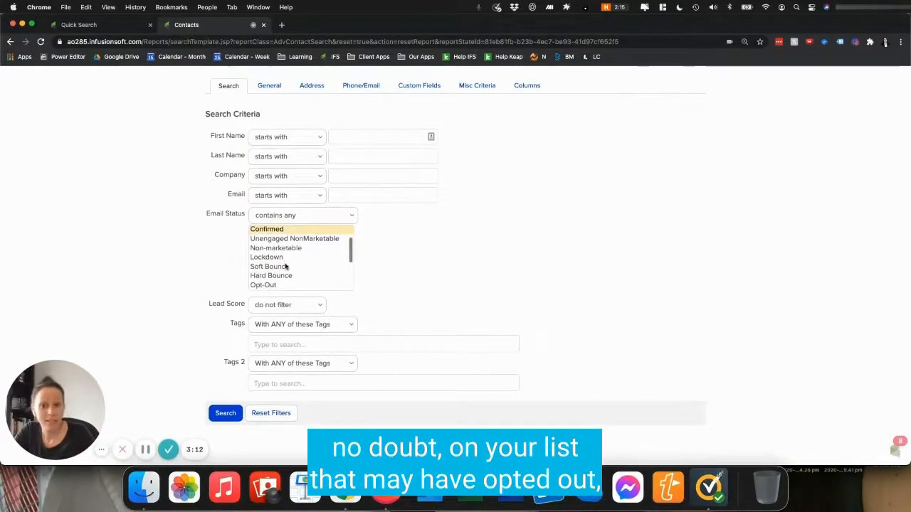
scroll(284, 262, "down", 5)
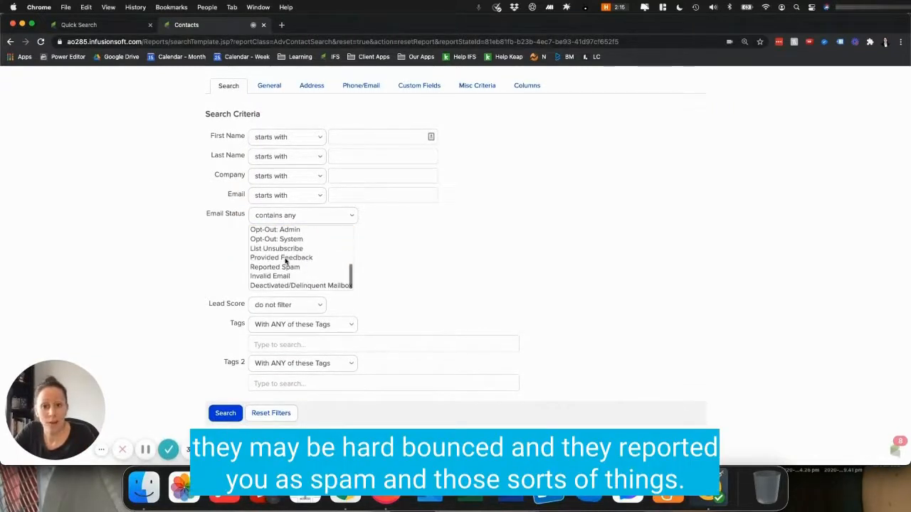
scroll(291, 266, "up", 7)
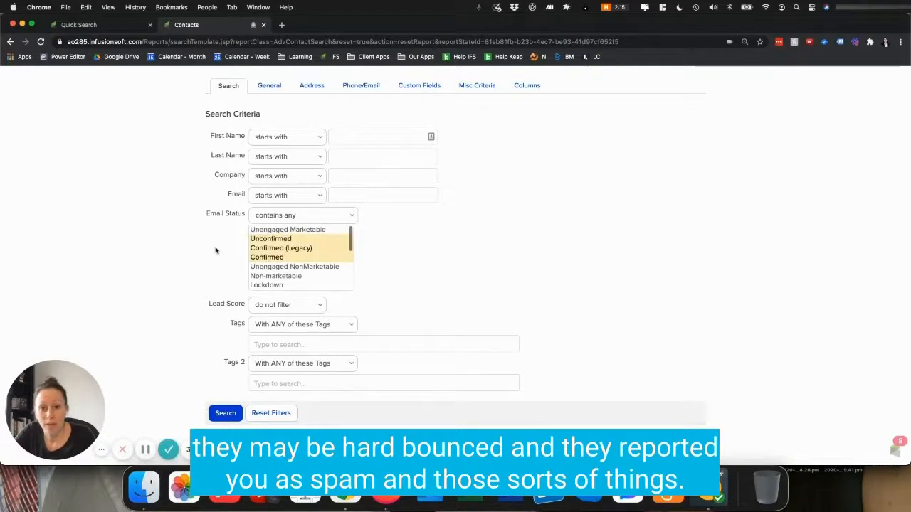
scroll(217, 250, "up", 3)
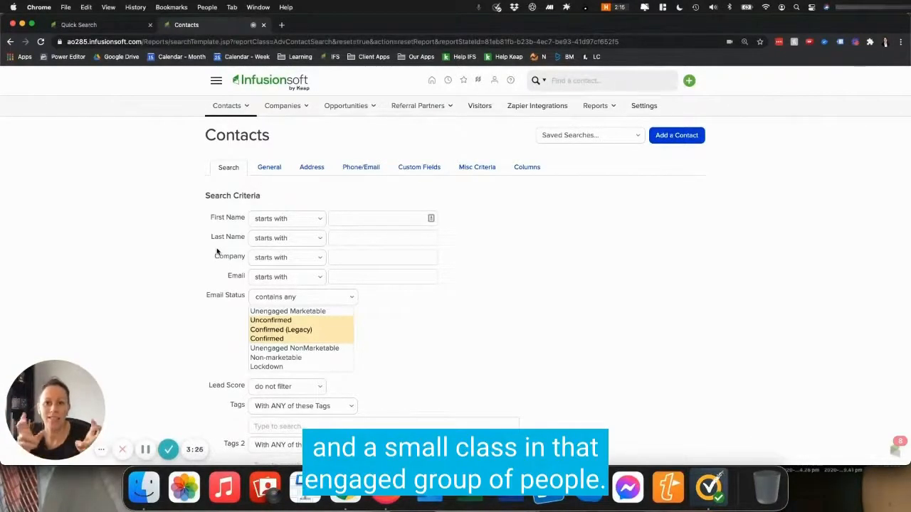
scroll(228, 301, "down", 3)
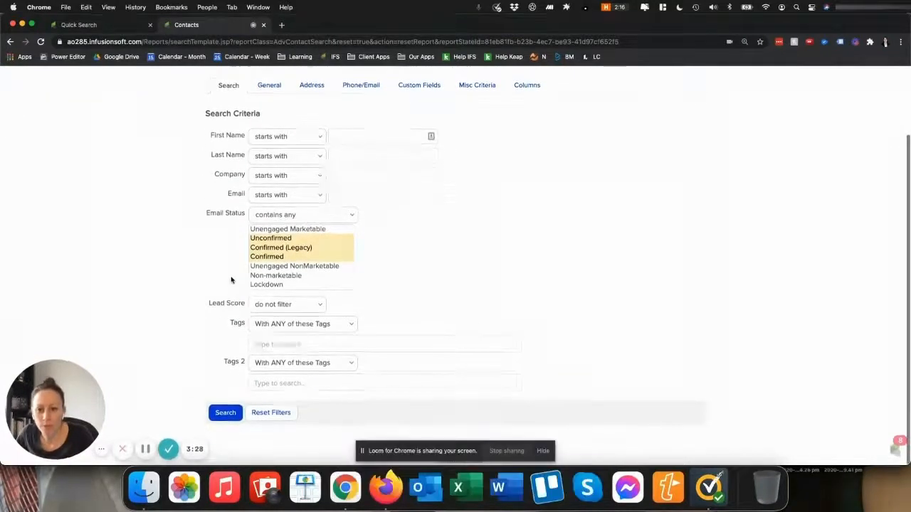
left_click(225, 411)
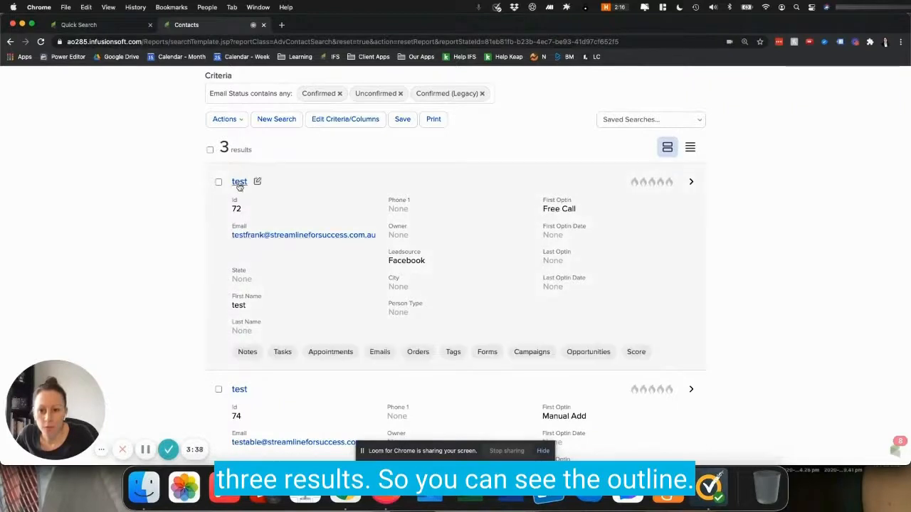
Step: Save the search as "Broadcast - ALL - Engaged", shared with Everyone
scroll(306, 195, "up", 3)
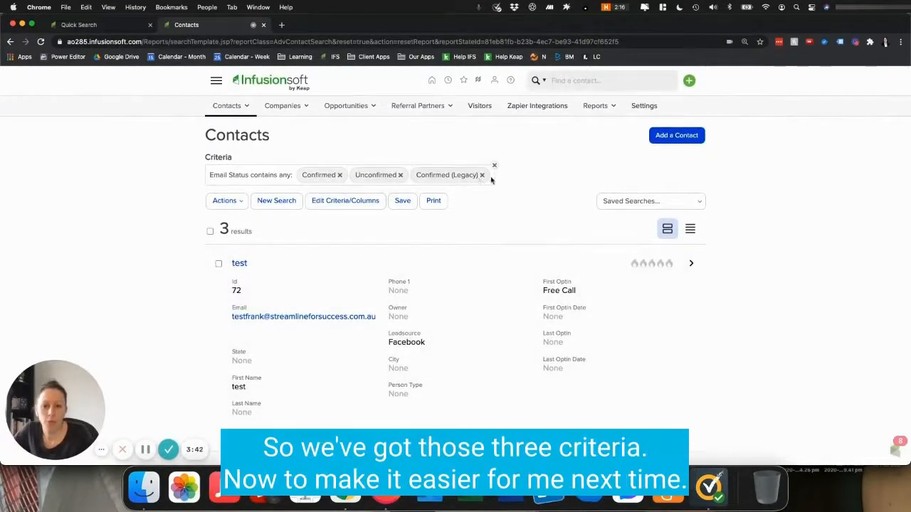
left_click(402, 203)
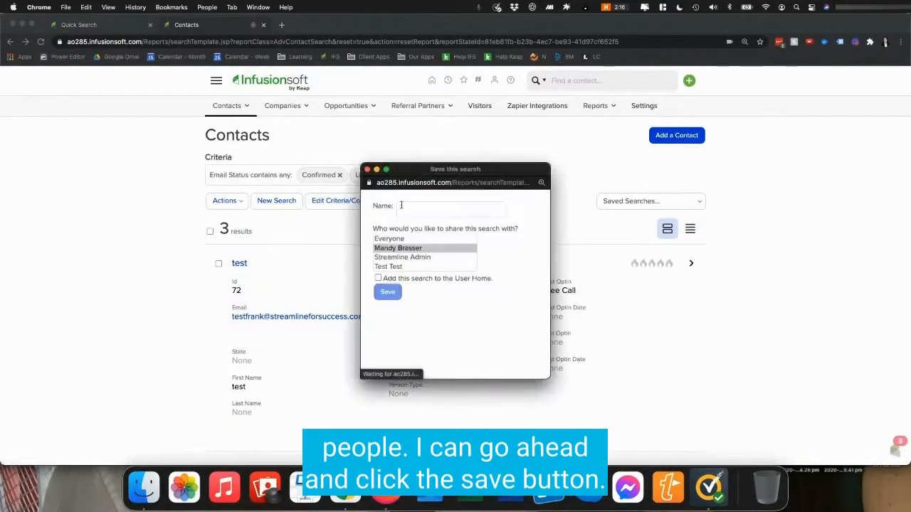
left_click(400, 239)
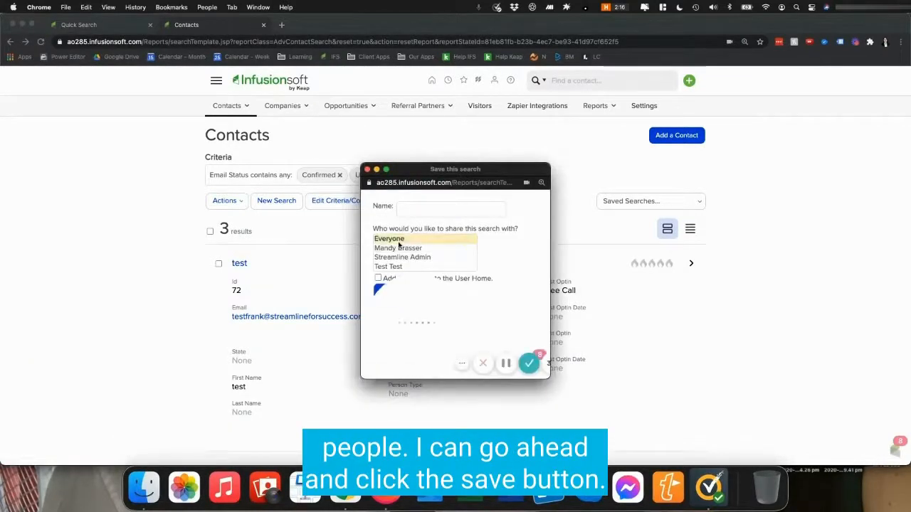
left_click(430, 211)
type("Broadcast - ")
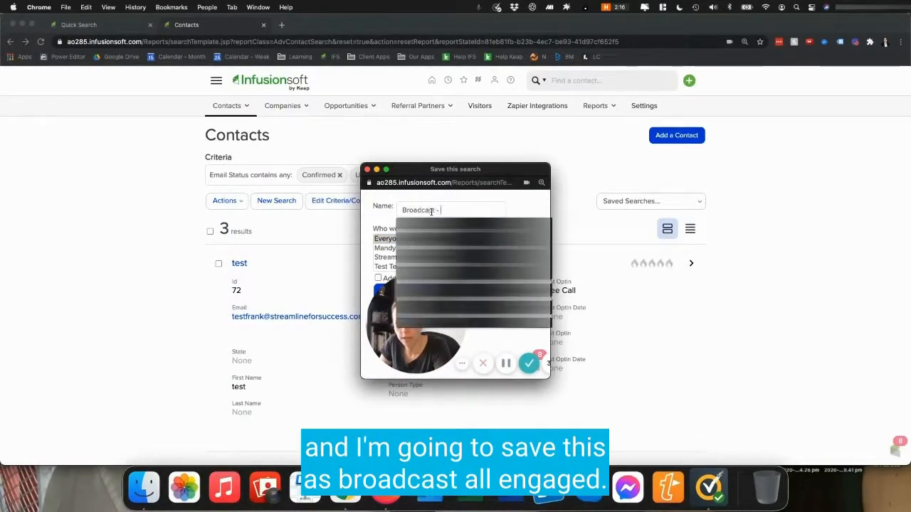
type("ALL - Engaged")
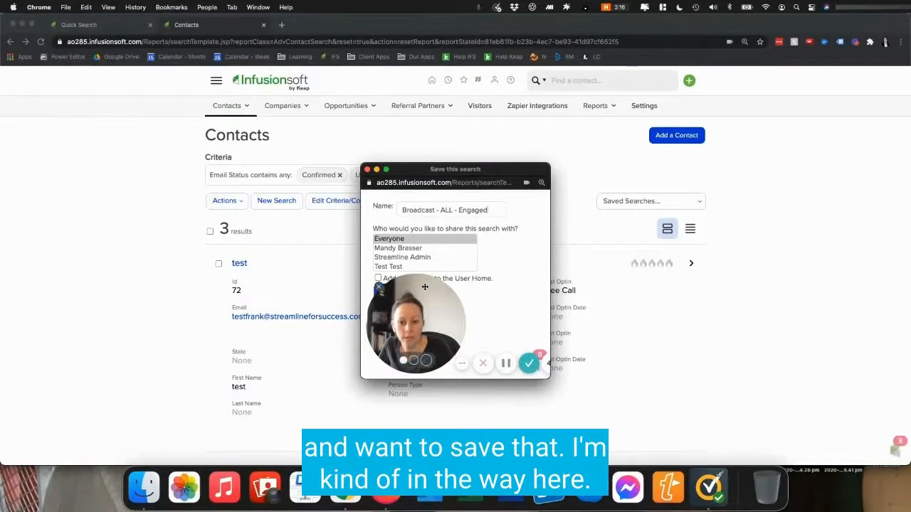
left_click_drag(426, 286, 496, 287)
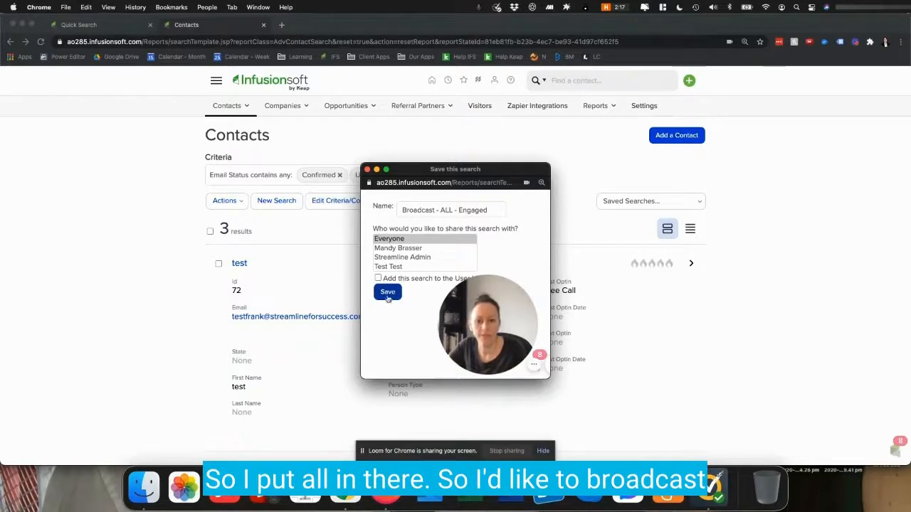
double_click(445, 210)
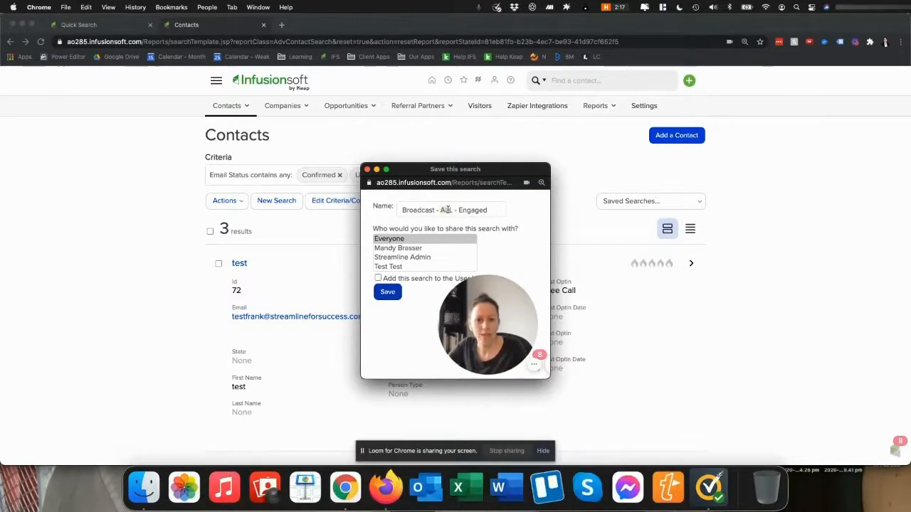
double_click(462, 209)
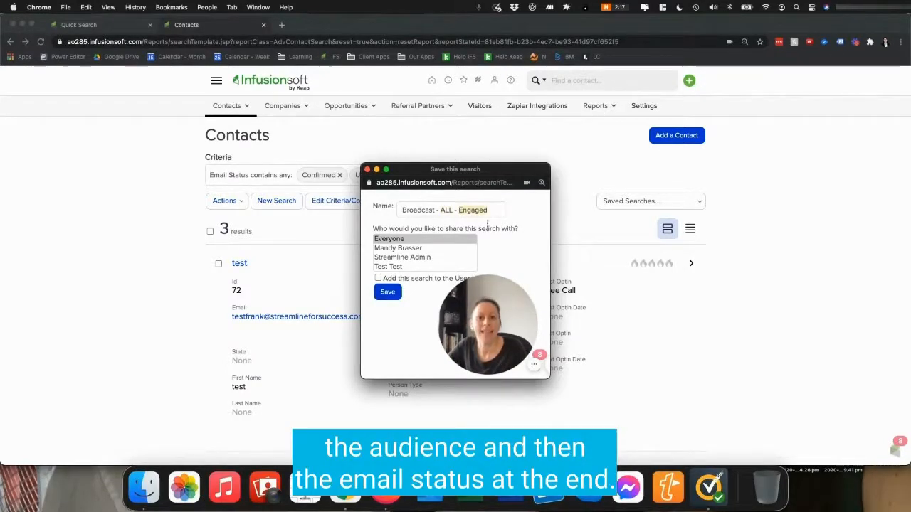
left_click(393, 299)
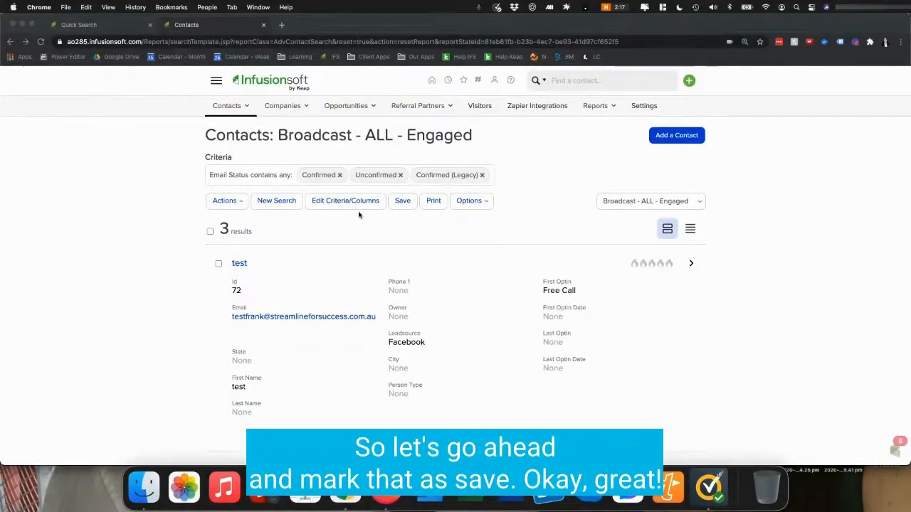
Step: Start a new contact search and select Unengaged Marketable as the Email Status
left_click(285, 204)
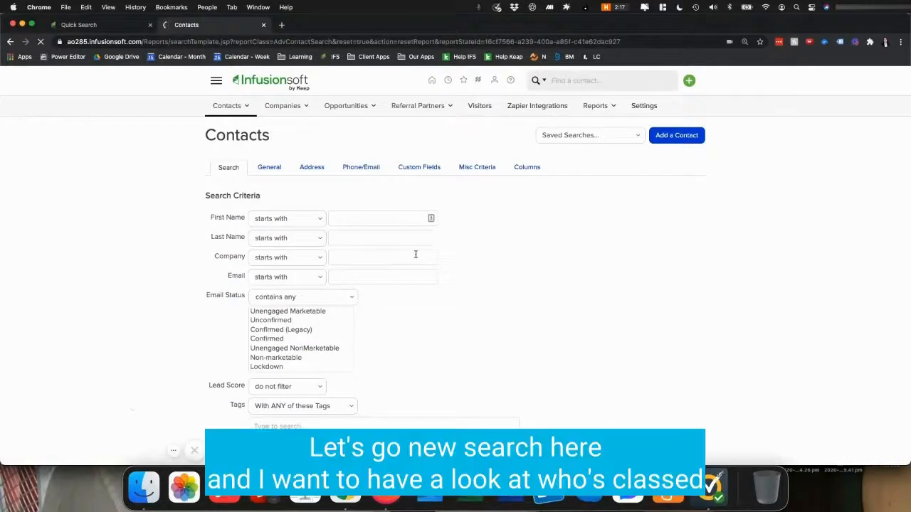
scroll(256, 318, "down", 2)
scroll(285, 317, "up", 2)
left_click(296, 314)
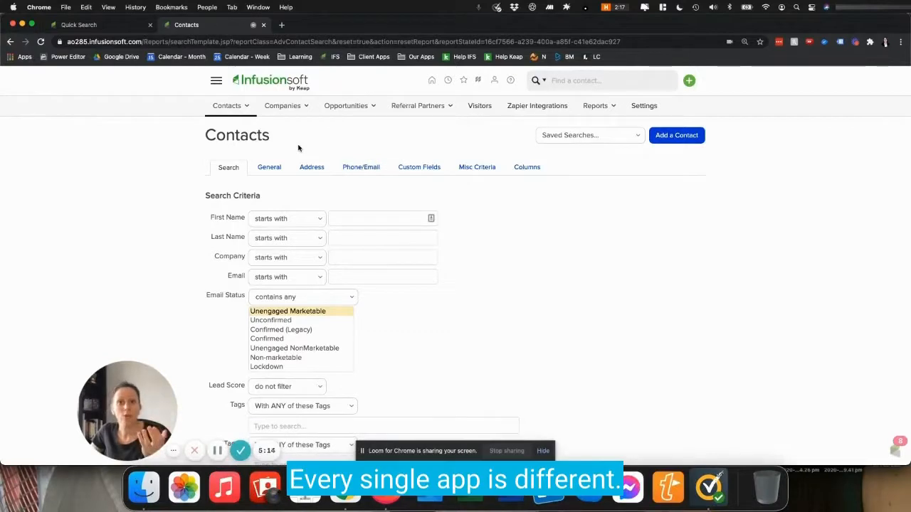
Step: Open Marketing Settings and review the Automated List Management unengaged status settings
left_click(215, 81)
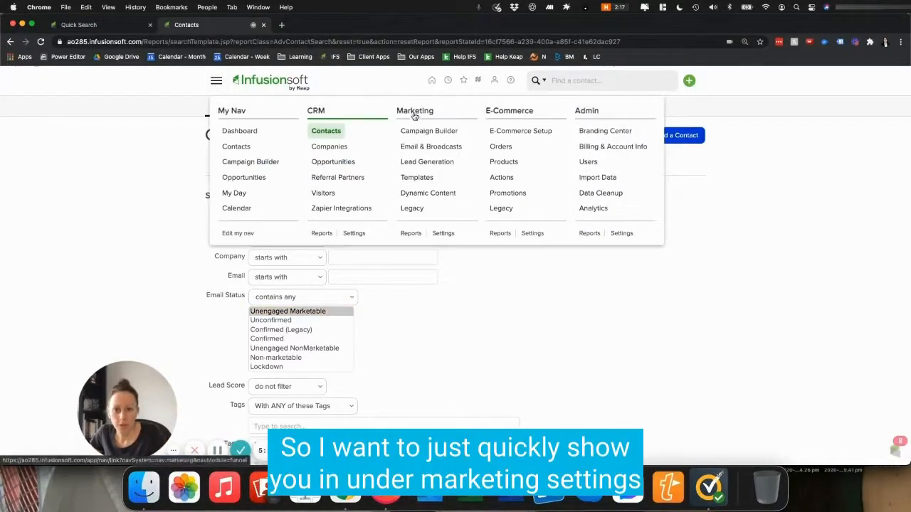
left_click(443, 233, "super")
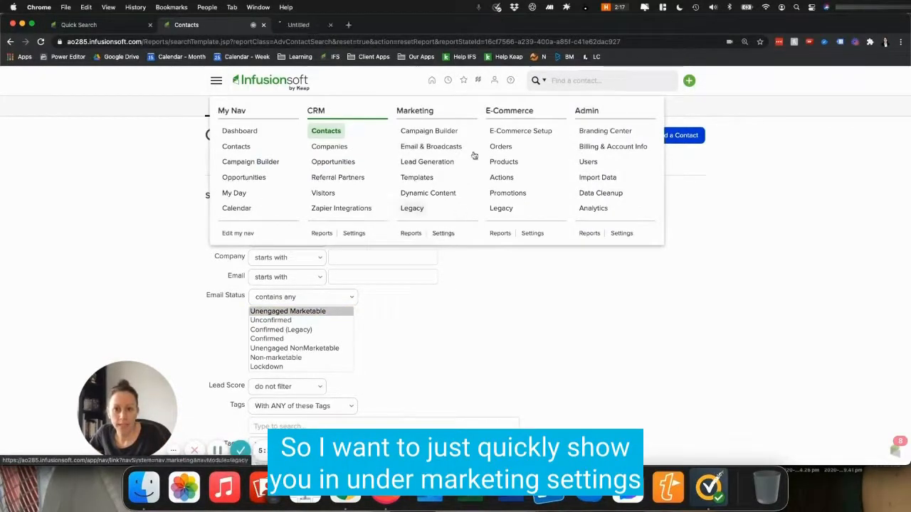
left_click(313, 26)
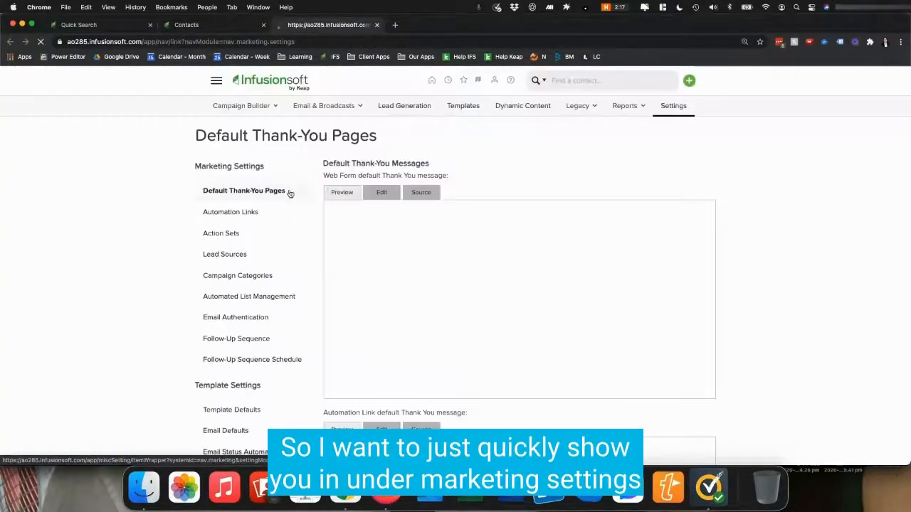
scroll(168, 330, "down", 2)
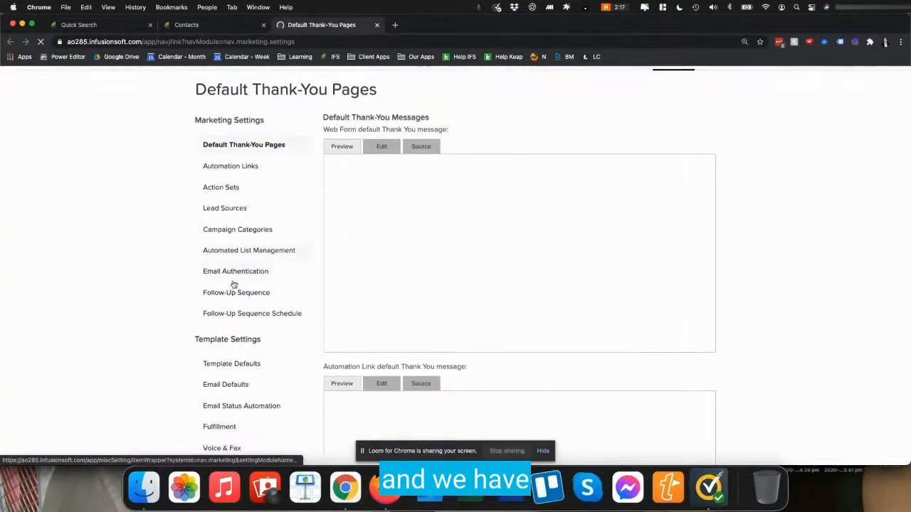
left_click(246, 410)
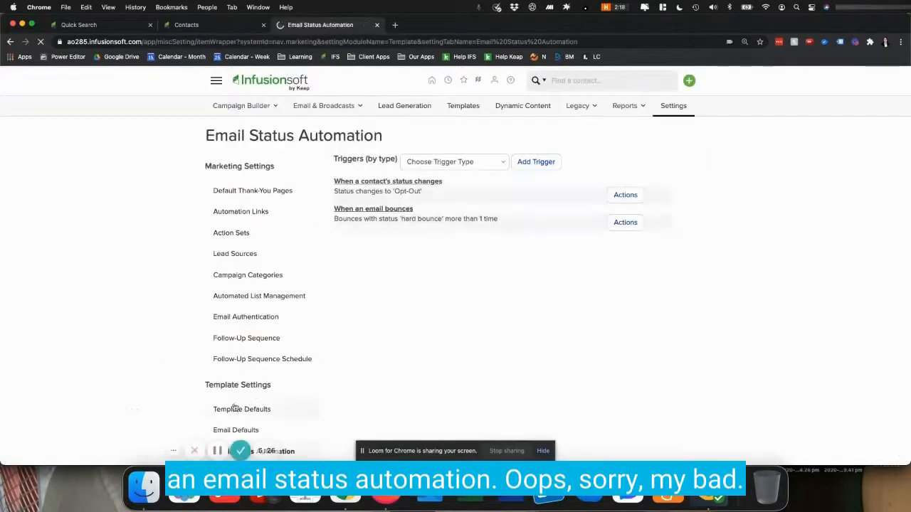
scroll(244, 374, "down", 2)
scroll(245, 365, "down", 1)
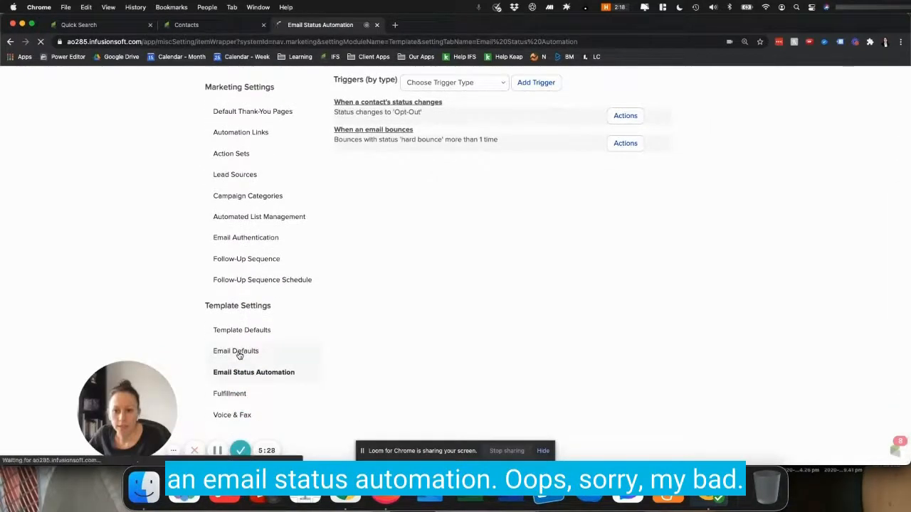
left_click(243, 240)
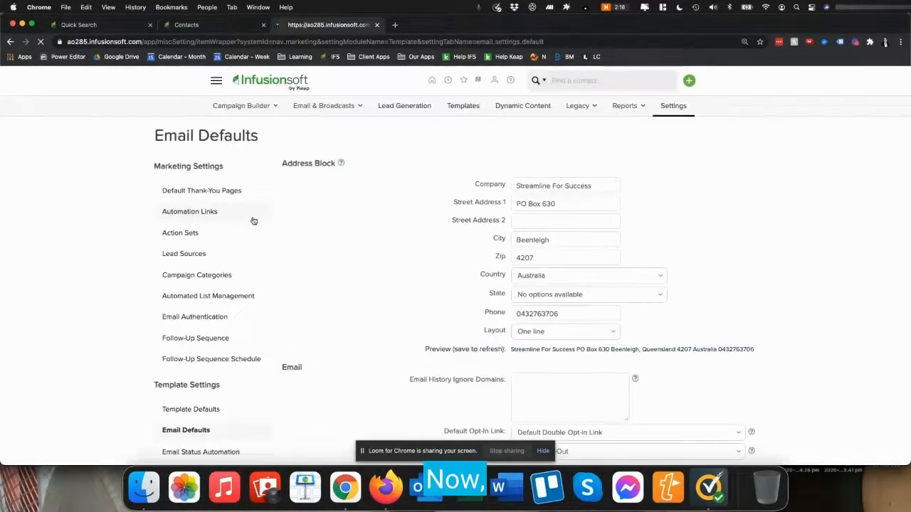
scroll(208, 281, "down", 2)
left_click(207, 265)
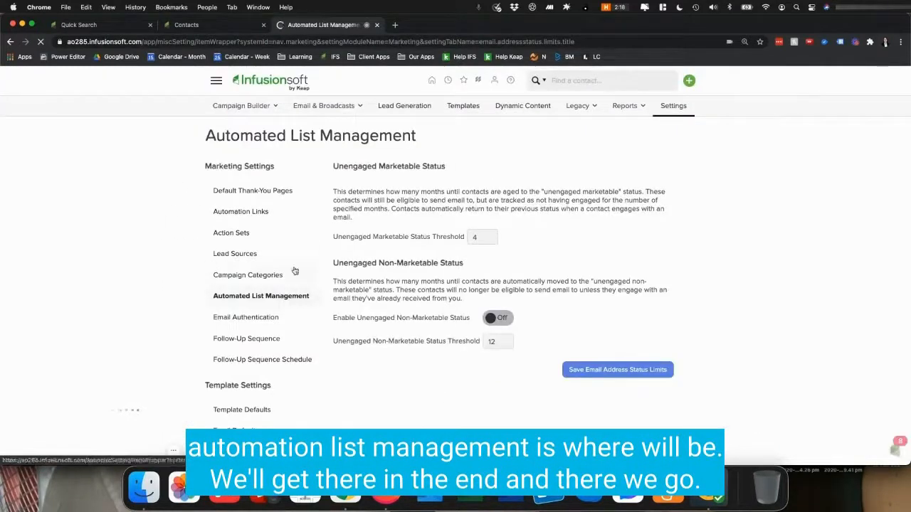
left_click_drag(332, 166, 470, 169)
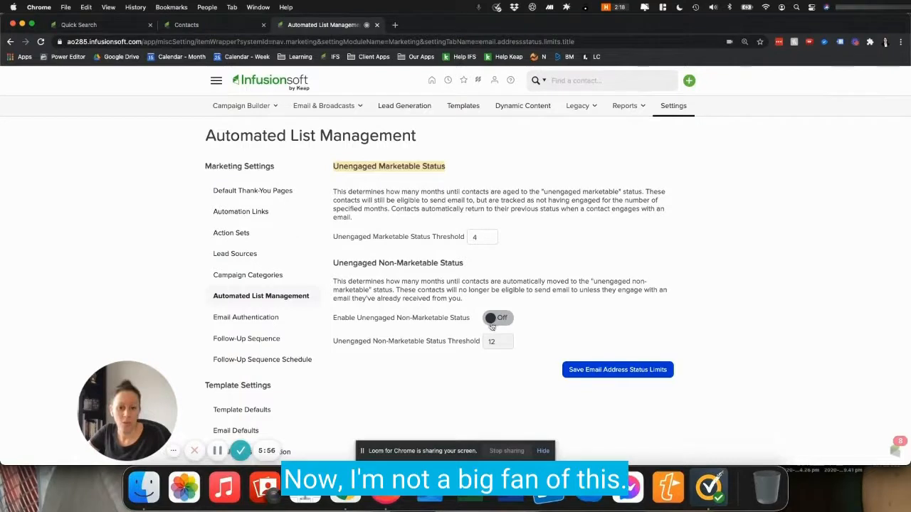
left_click_drag(334, 263, 459, 262)
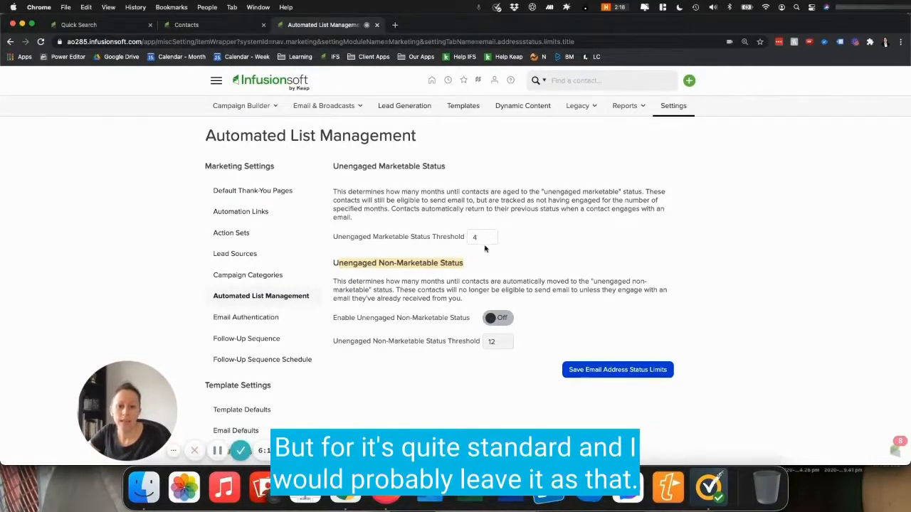
Step: Return to the contact search and run it for Unengaged Marketable contacts
left_click(213, 25)
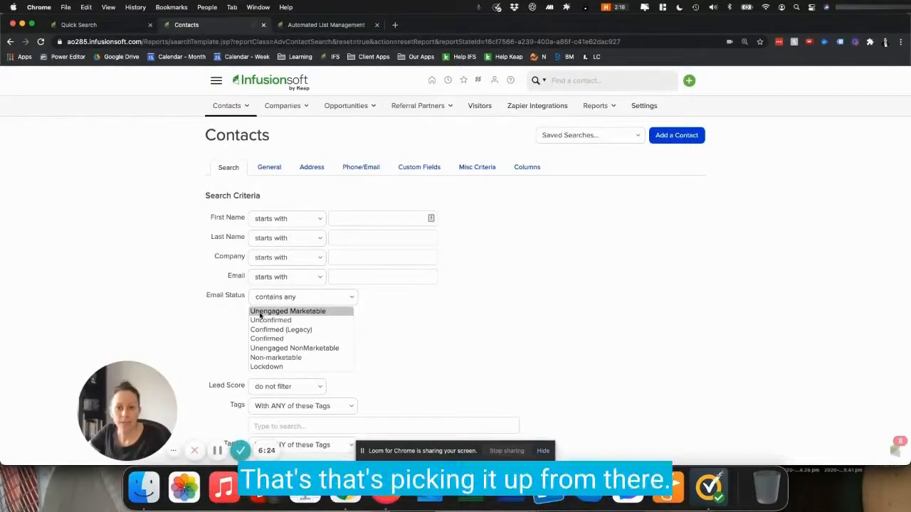
scroll(280, 315, "down", 1)
scroll(278, 315, "up", 1)
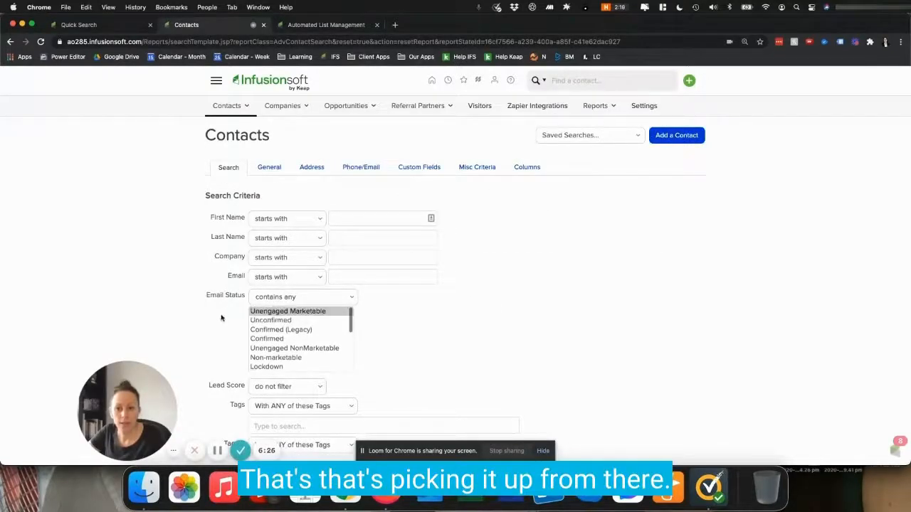
scroll(224, 315, "down", 2)
scroll(223, 278, "down", 1)
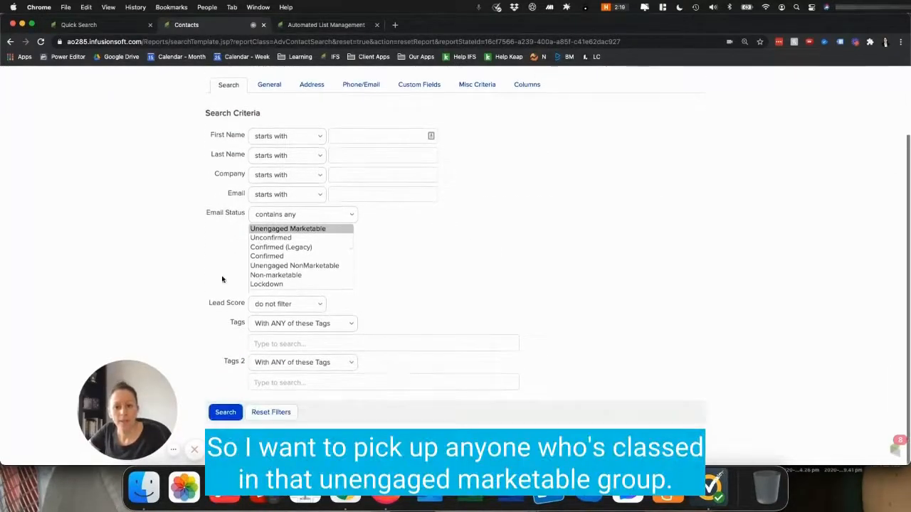
left_click(224, 414)
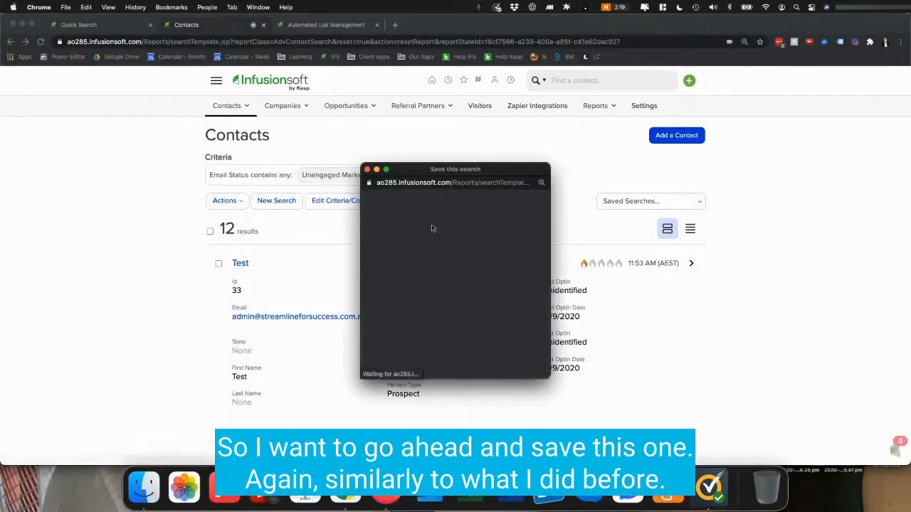
Step: Save the search as "Broadcast - ALL - Unengaged", shared with Everyone
left_click(398, 240)
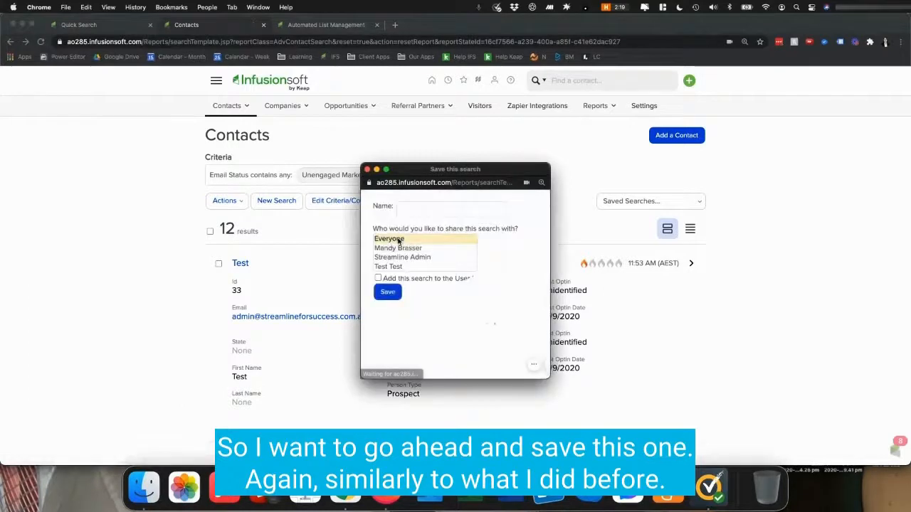
left_click(425, 209)
type("Broadcast")
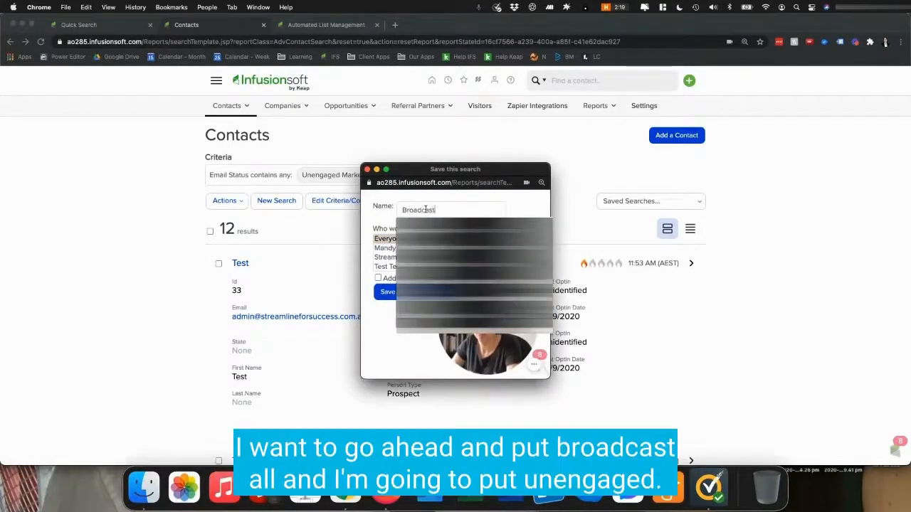
type(" - AlL ")
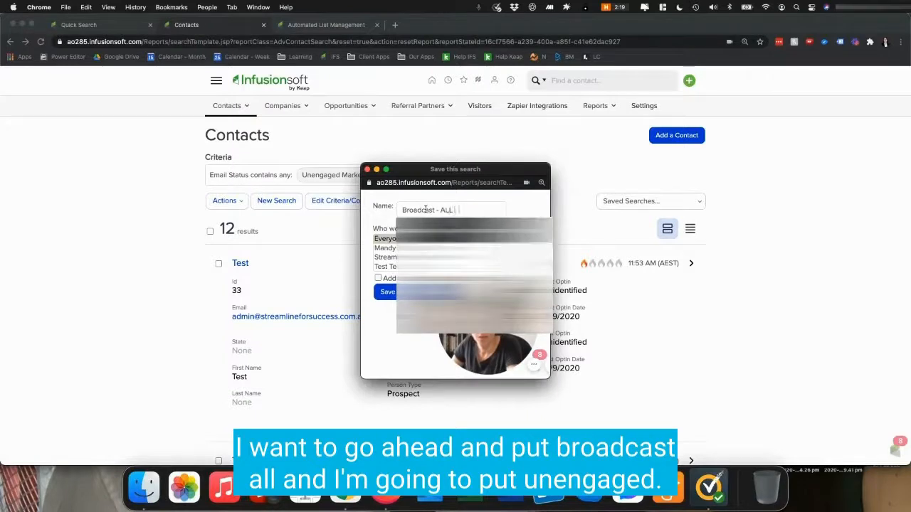
type("- Unengaged")
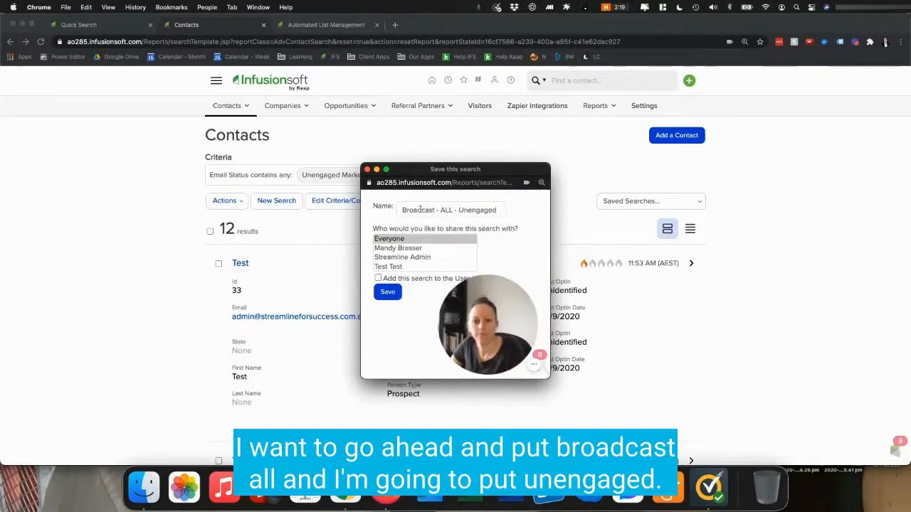
left_click(390, 296)
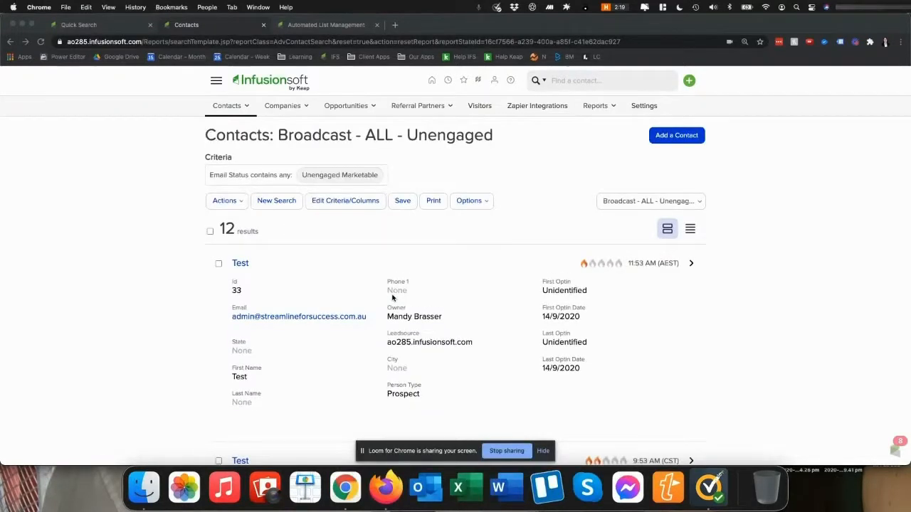
Step: Open the saved searches list to review the two new broadcast searches
left_click(614, 206)
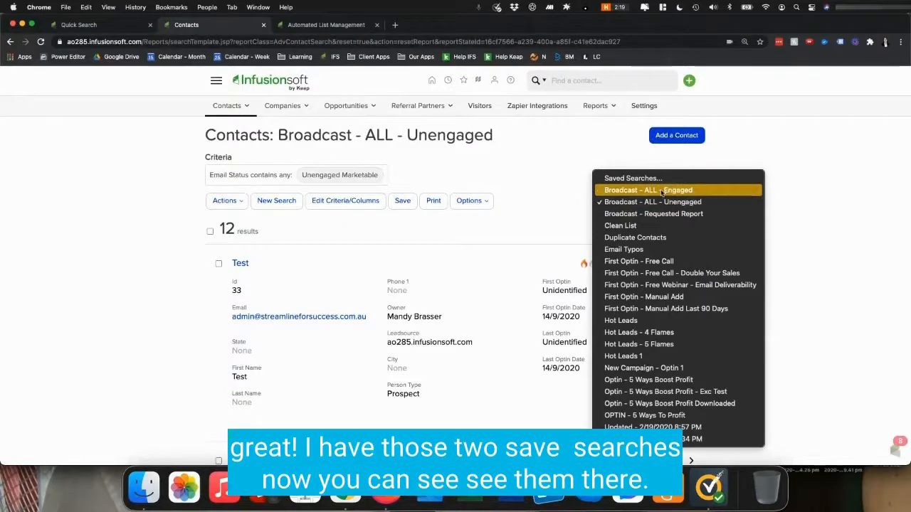
left_click(546, 184)
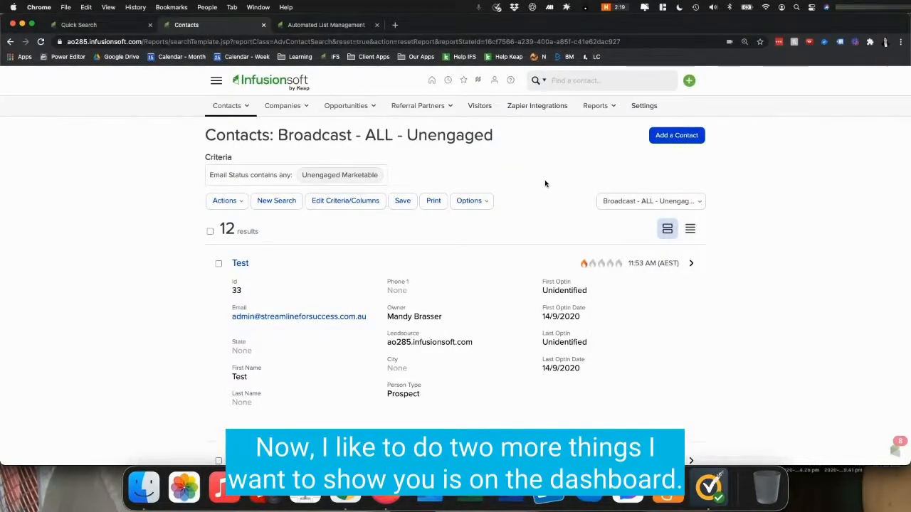
scroll(546, 185, "down", 1)
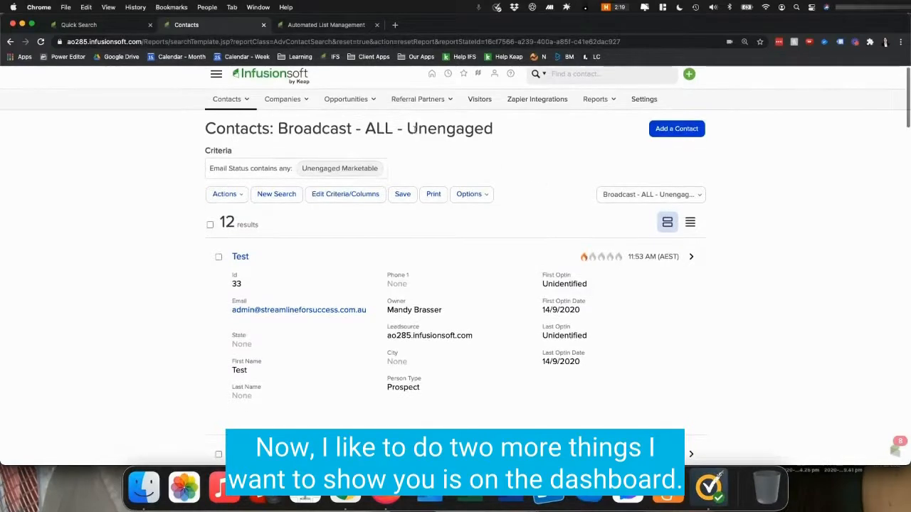
Step: Open the dashboard and add a Custom Statistics widget to it
left_click(215, 73)
left_click(239, 135)
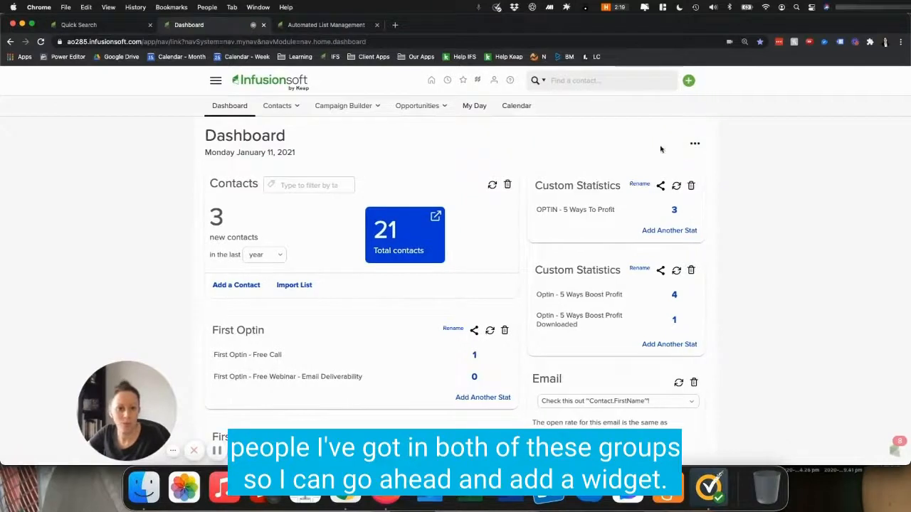
left_click(696, 146)
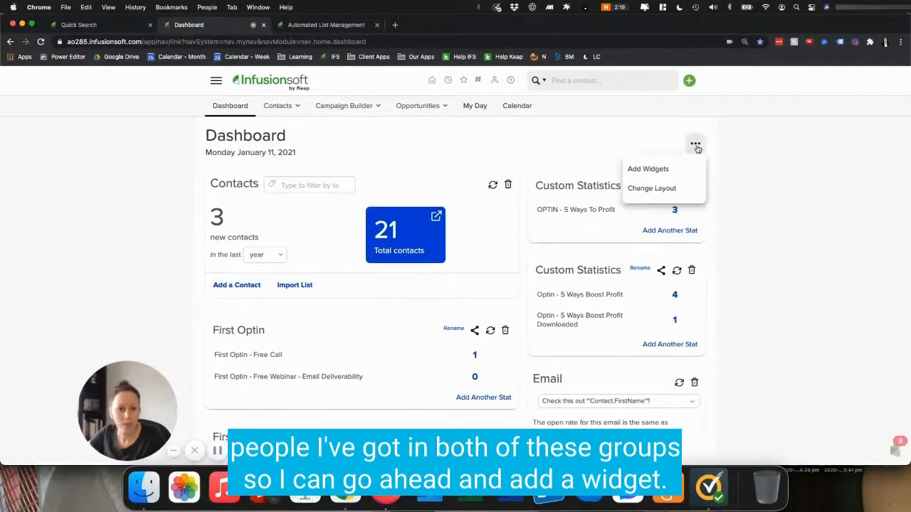
left_click(644, 168)
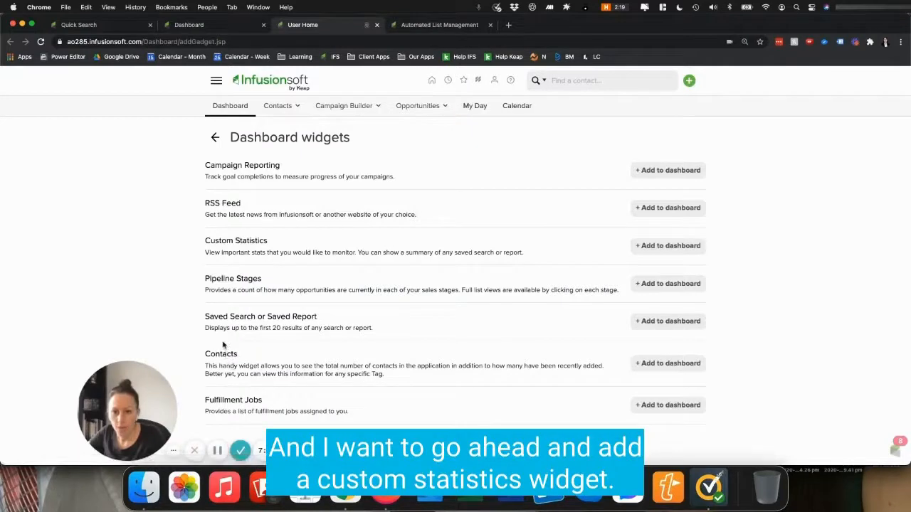
left_click(654, 245)
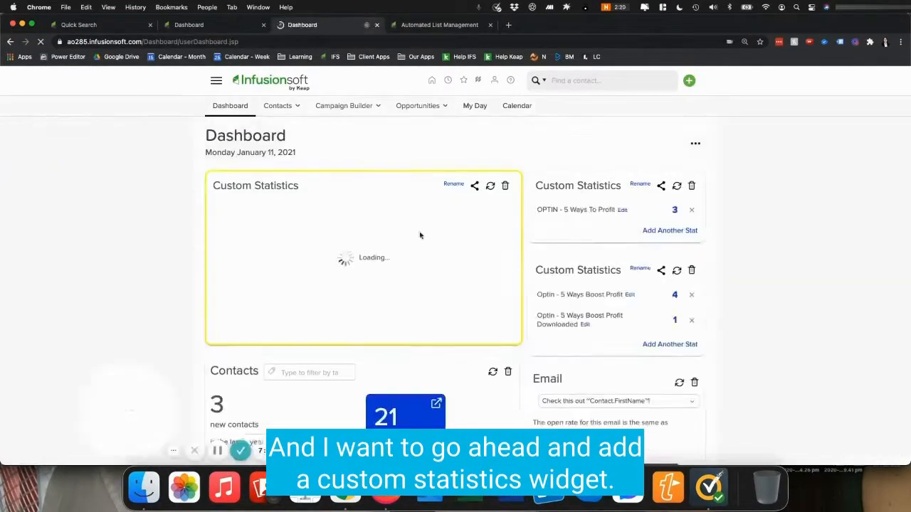
Step: Add a stat for the "Broadcast - ALL - Engaged" saved search to the new widget and keep adding
scroll(254, 278, "down", 1)
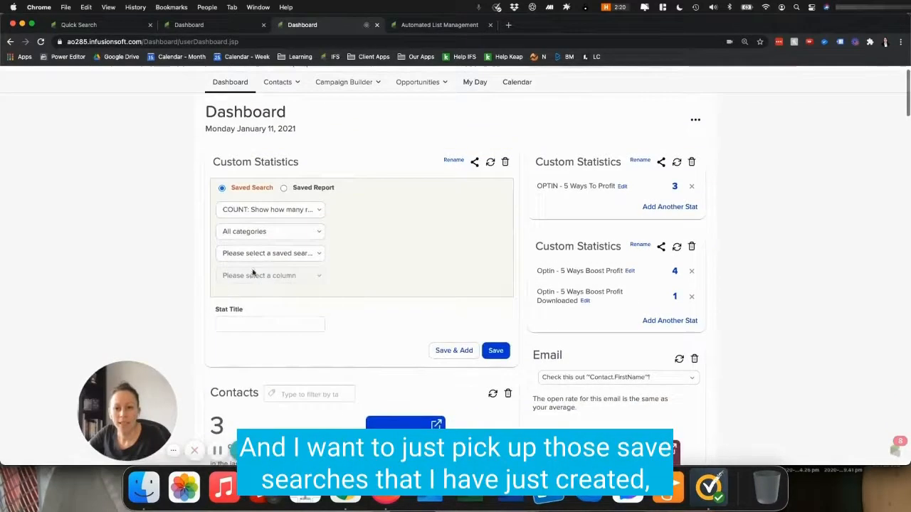
left_click(257, 254)
left_click(258, 266)
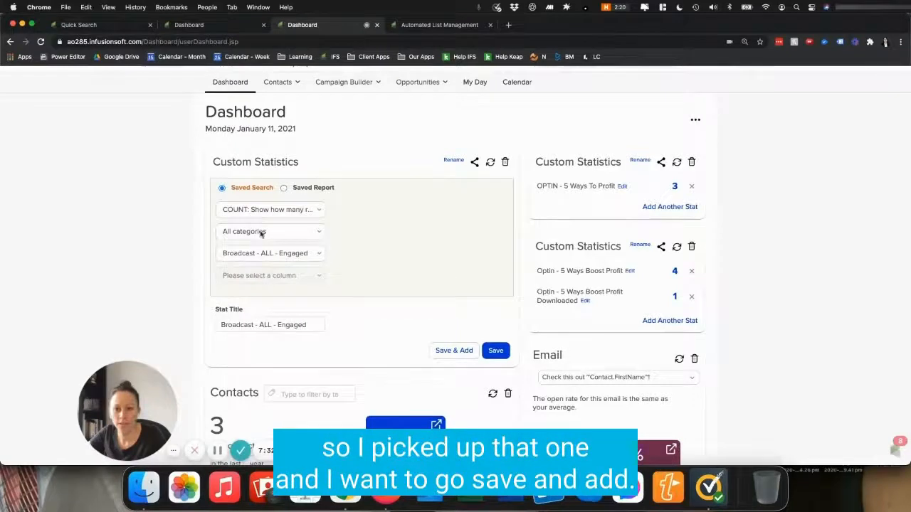
scroll(310, 294, "down", 1)
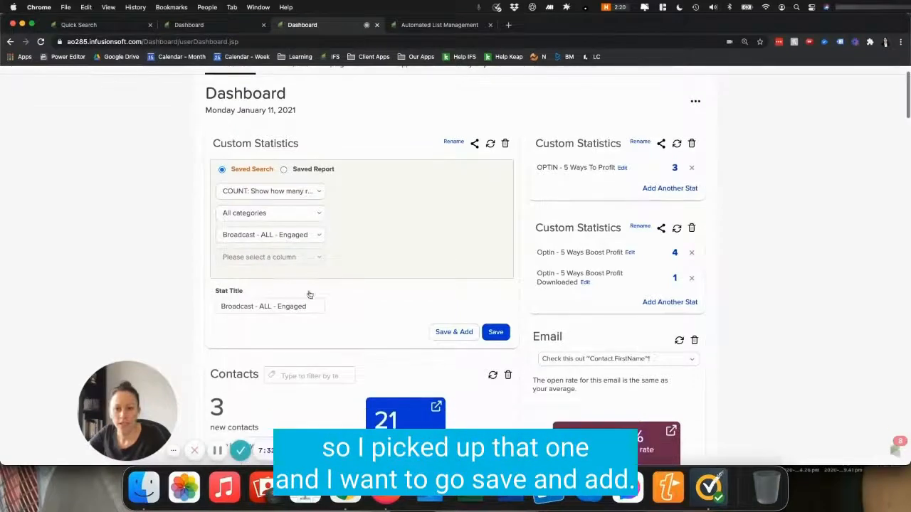
left_click(453, 332)
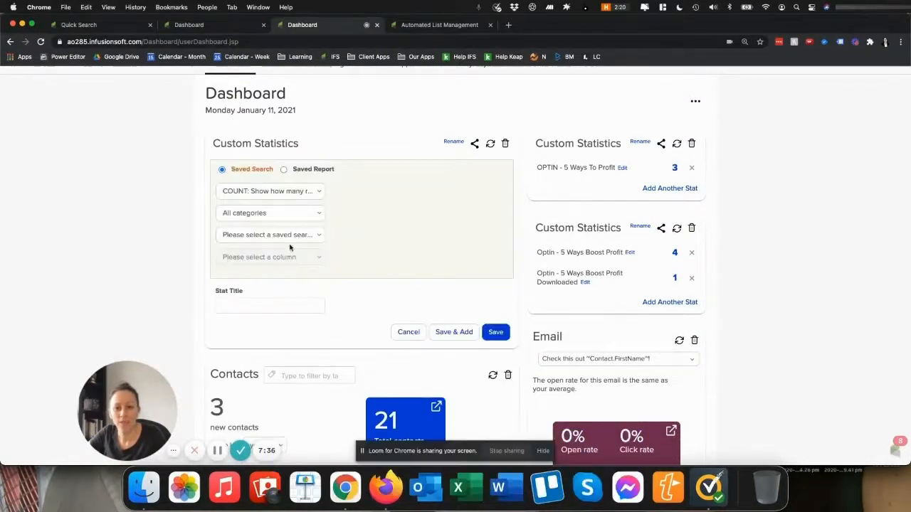
Step: Add a second stat for the "Broadcast - ALL - Unengaged" saved search and save the widget
left_click(250, 238)
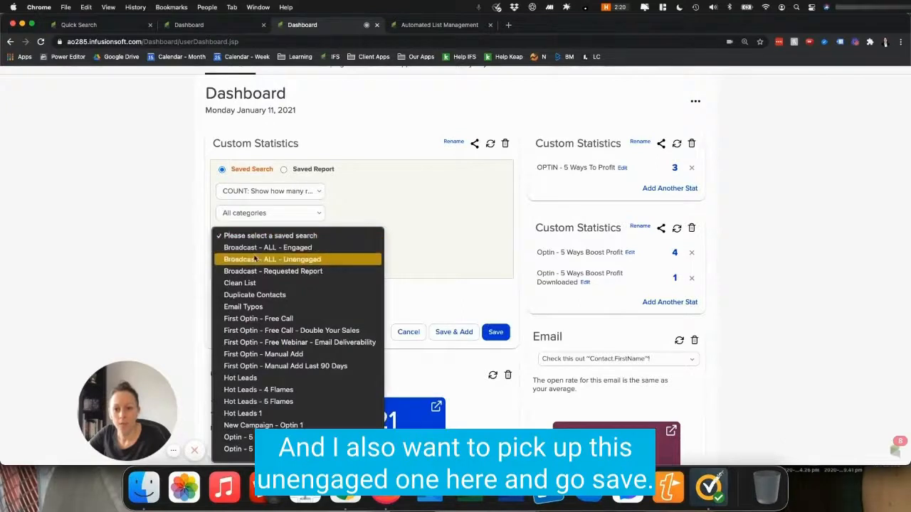
left_click(255, 258)
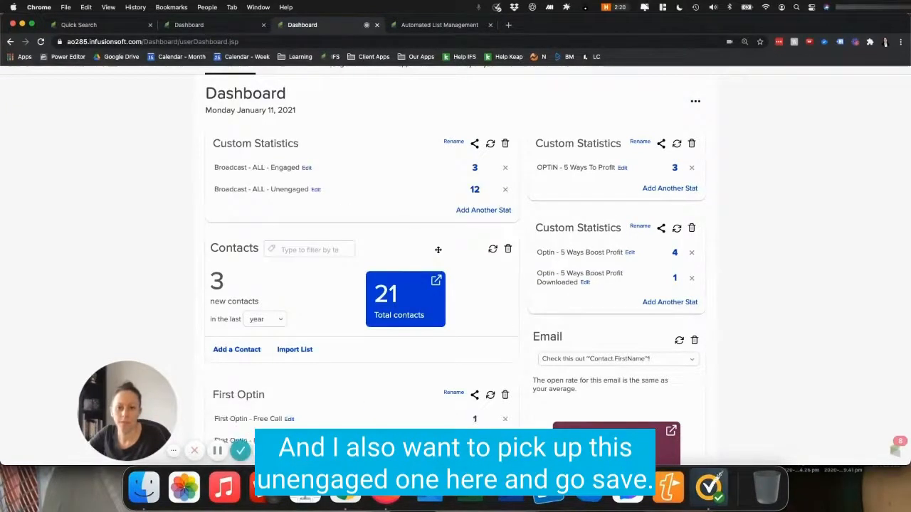
scroll(420, 234, "up", 2)
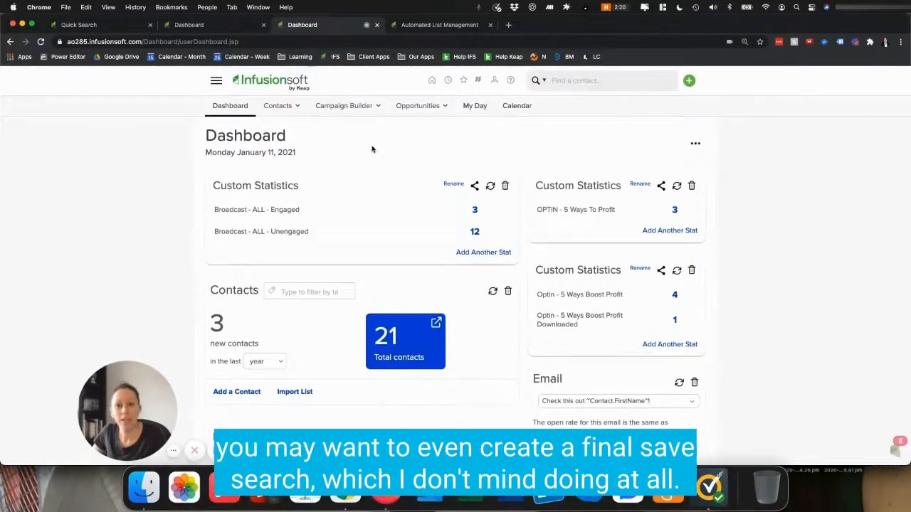
Step: Run a new contact search for Email Status containing any of Unengaged Marketable, Unconfirmed, Confirmed (Legacy) and Confirmed
left_click(216, 84)
left_click(335, 134, "super")
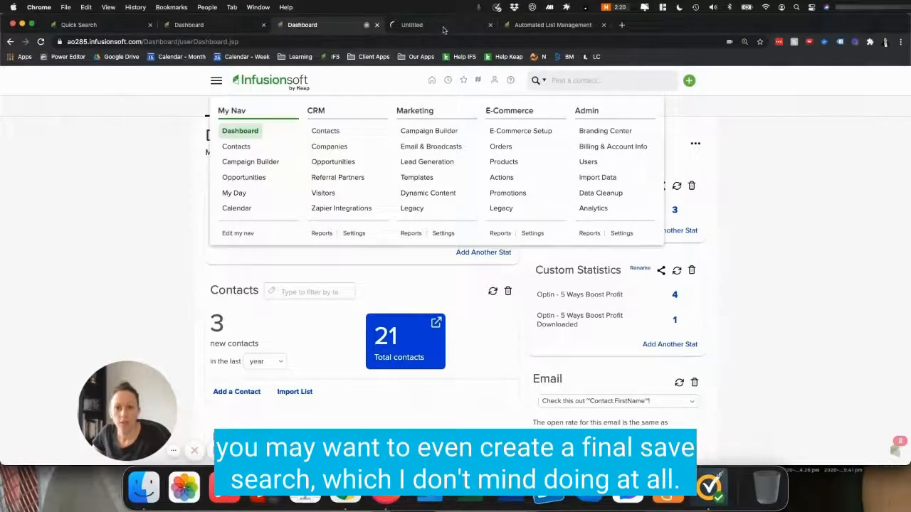
left_click(441, 27)
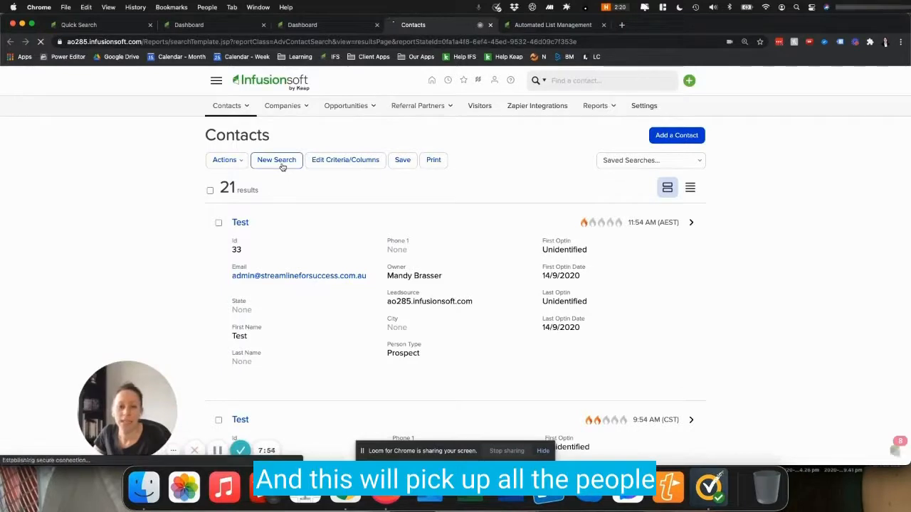
left_click(283, 167)
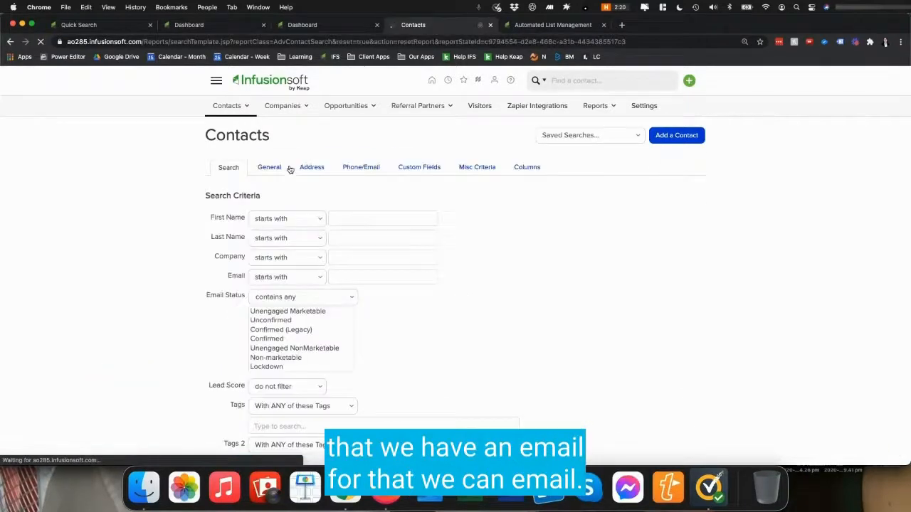
scroll(289, 313, "down", 1)
left_click(282, 293)
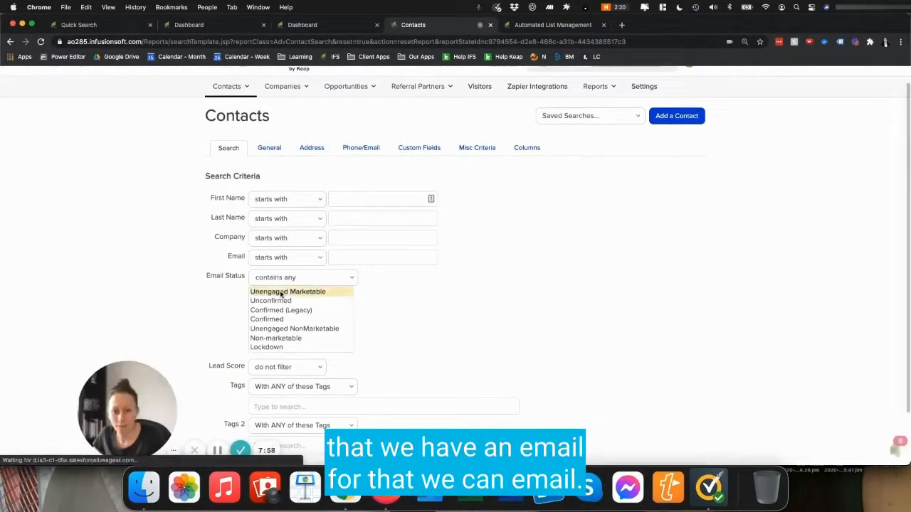
left_click(272, 320, "shift")
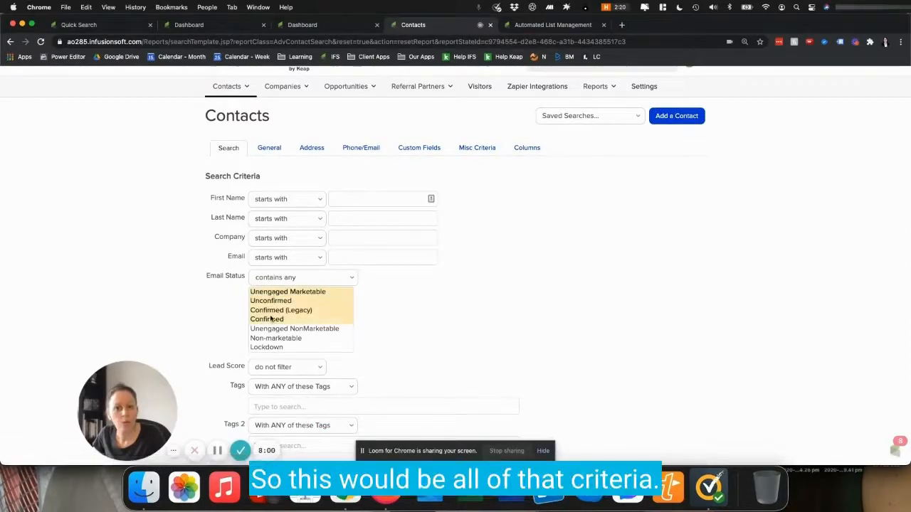
scroll(224, 309, "down", 3)
left_click(220, 412)
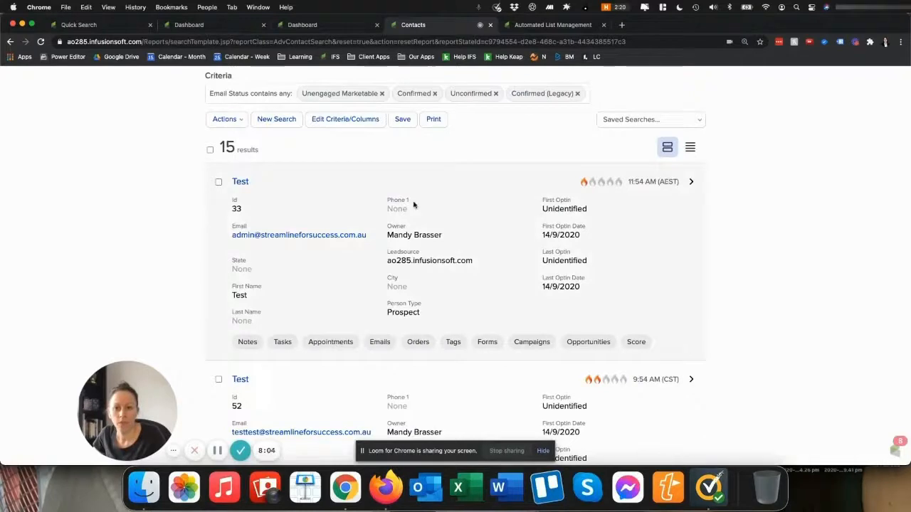
Step: Save the search as "Broadcast - ALL - CAN Email", shared with Everyone
left_click(401, 120)
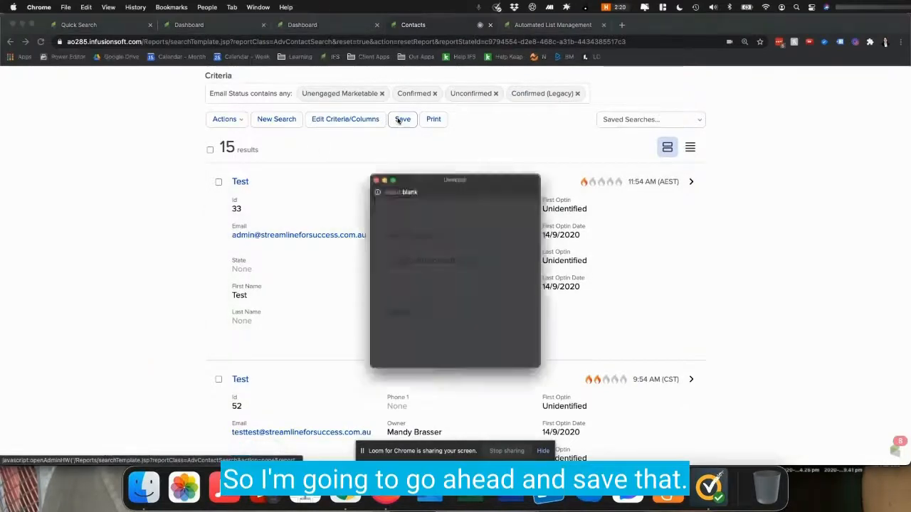
left_click(389, 238)
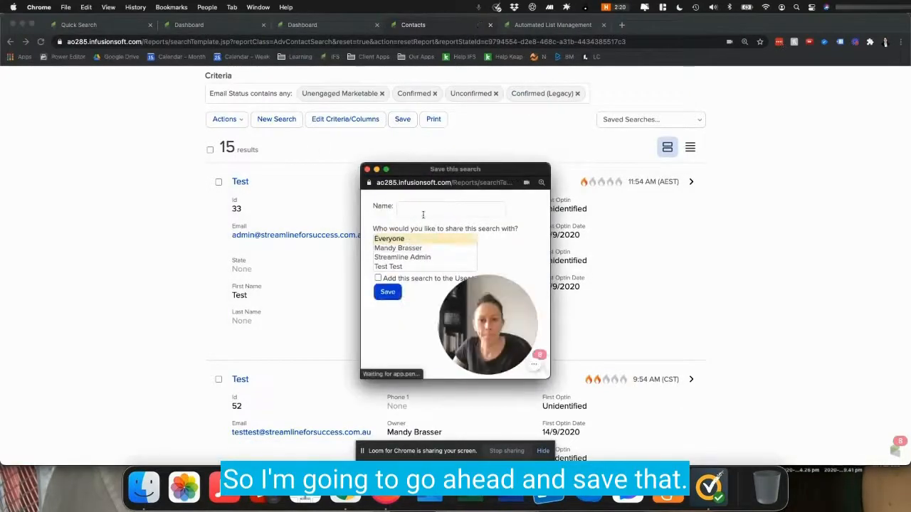
left_click(423, 210)
type("Broadcast -")
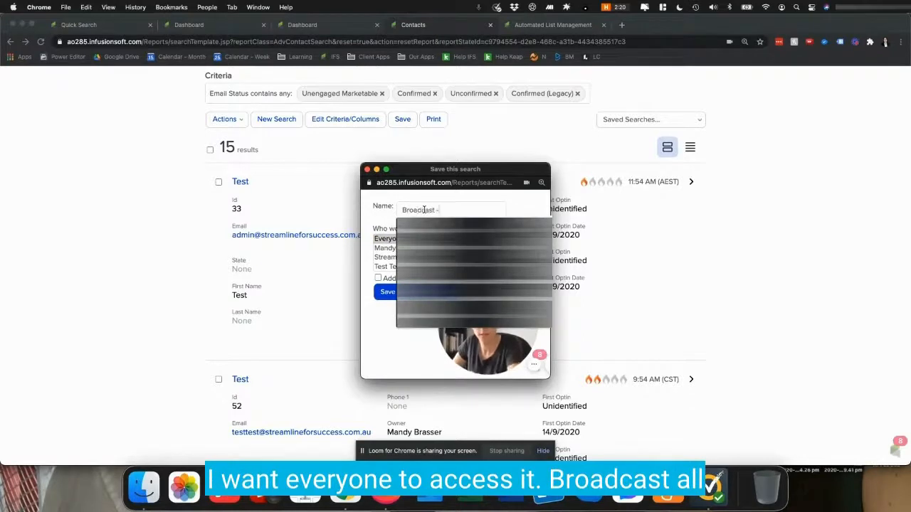
type(" ALL - C")
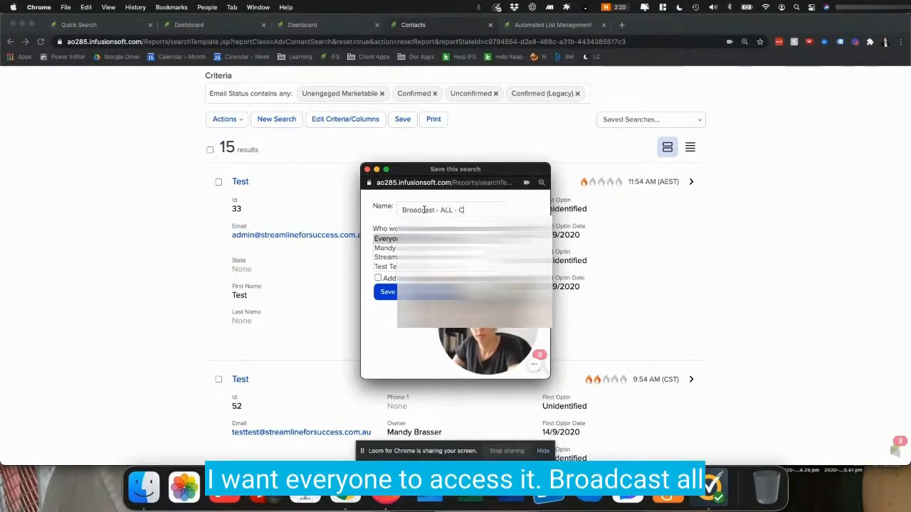
type("AN Email")
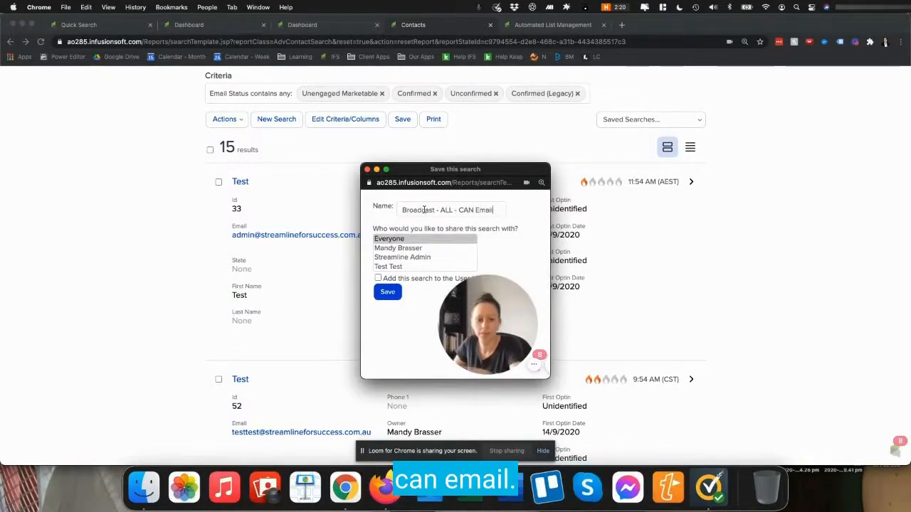
left_click(388, 292)
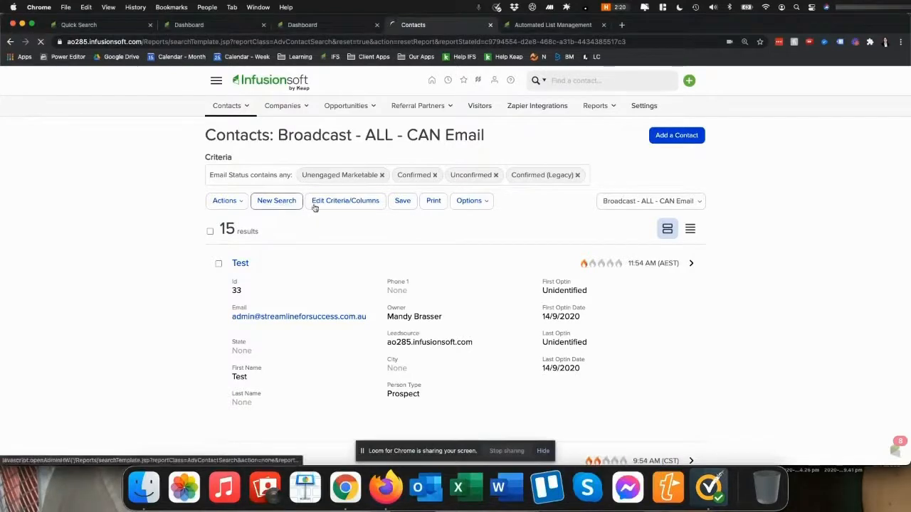
Step: Run a new contact search for Email Status not containing any of Unengaged Marketable, Unconfirmed, Confirmed (Legacy) and Confirmed
left_click(360, 205)
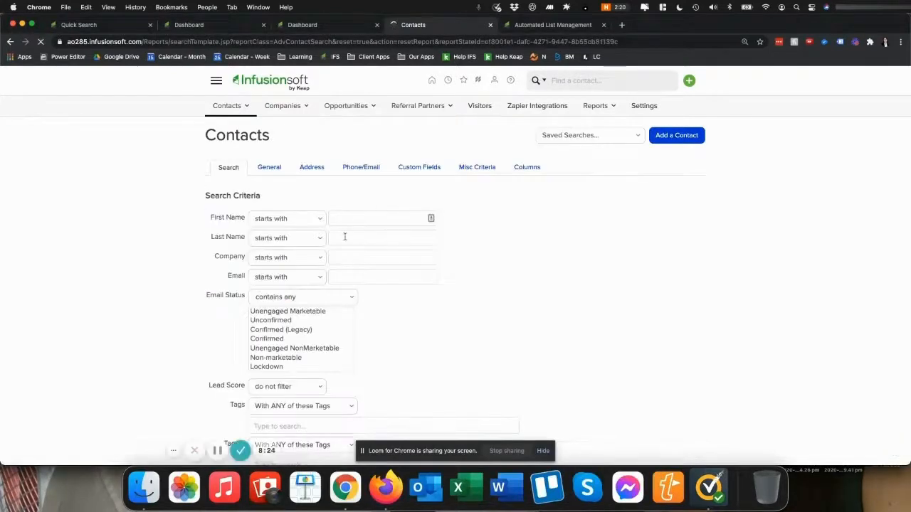
scroll(264, 324, "down", 2)
scroll(266, 320, "up", 2)
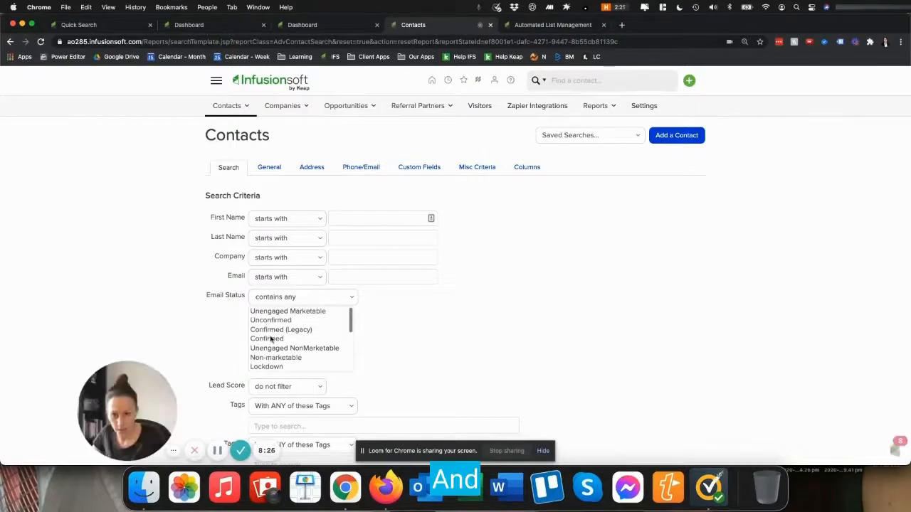
left_click(276, 299)
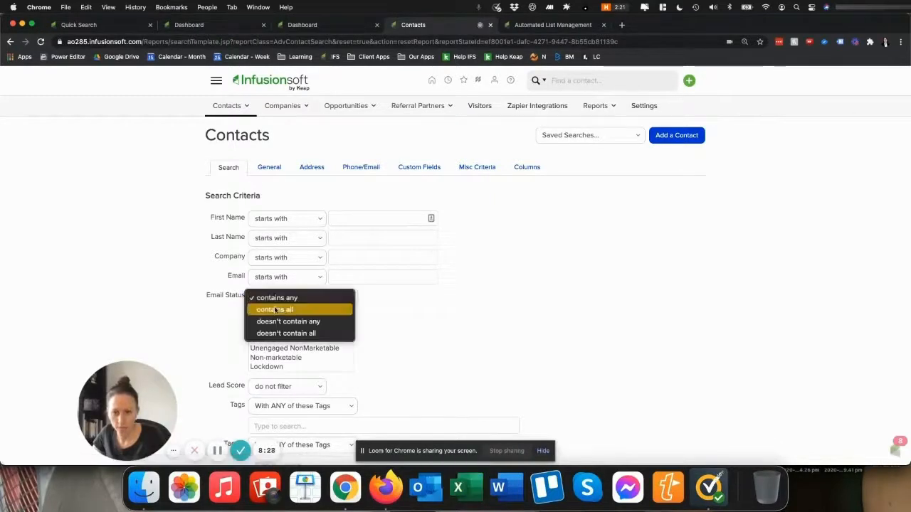
left_click(276, 322)
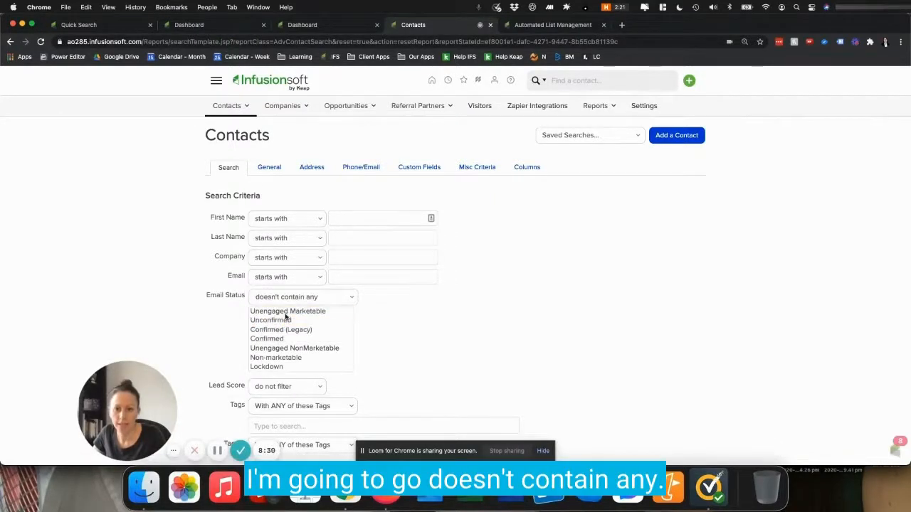
left_click(296, 314)
left_click(274, 340, "shift")
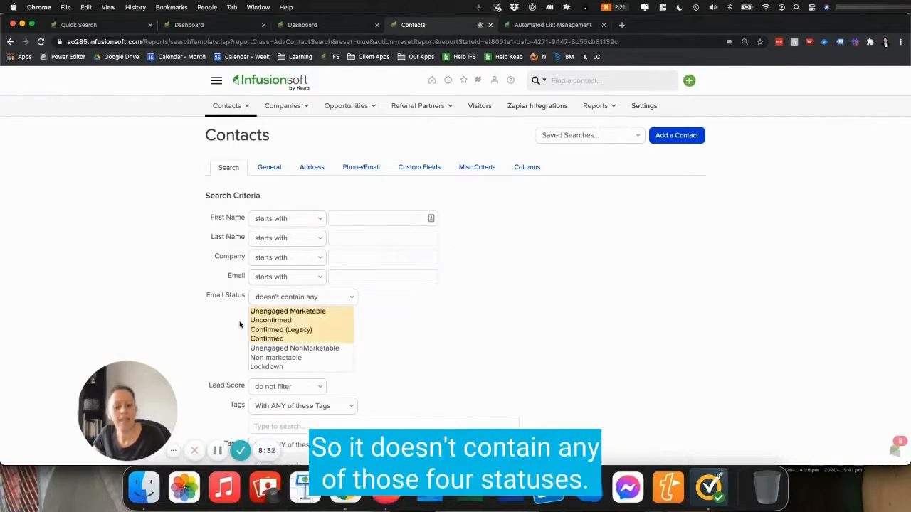
scroll(235, 325, "down", 3)
left_click(225, 413)
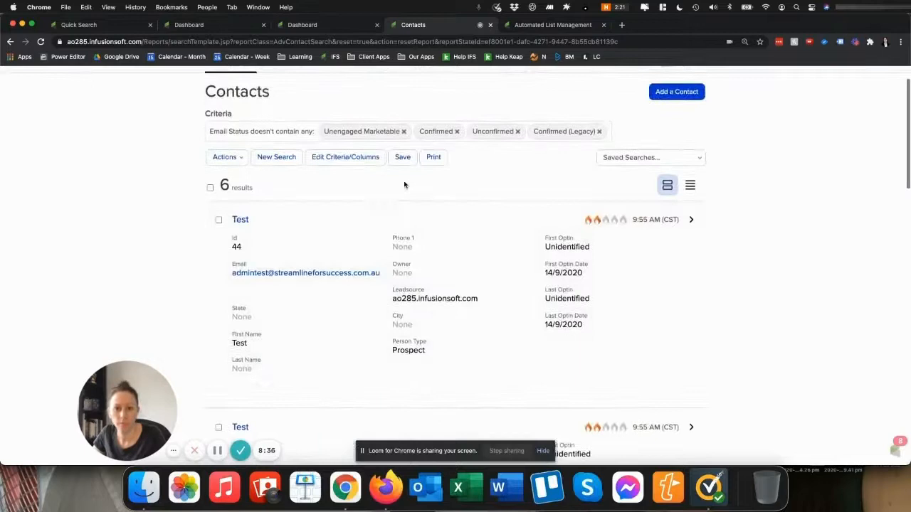
Step: Save the search as "Broadcast - ALL - CAN'T Email", shared with Everyone
left_click(402, 157)
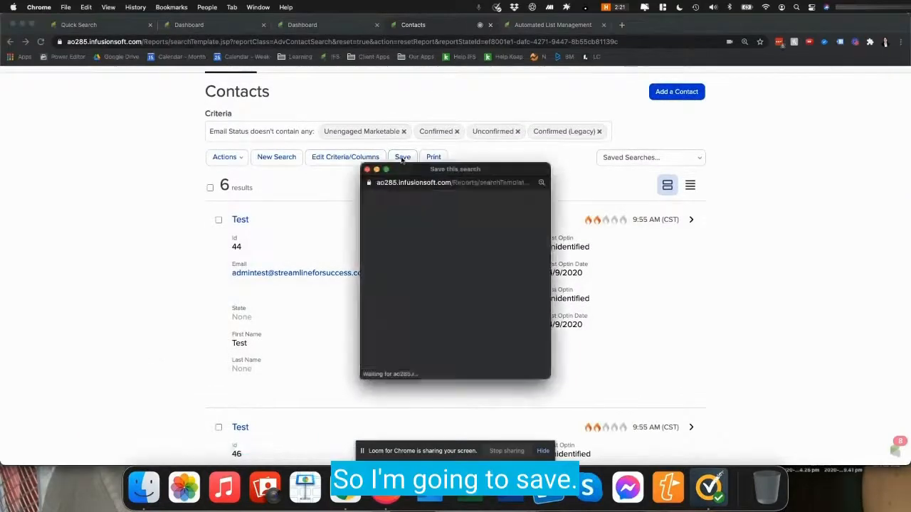
left_click(412, 211)
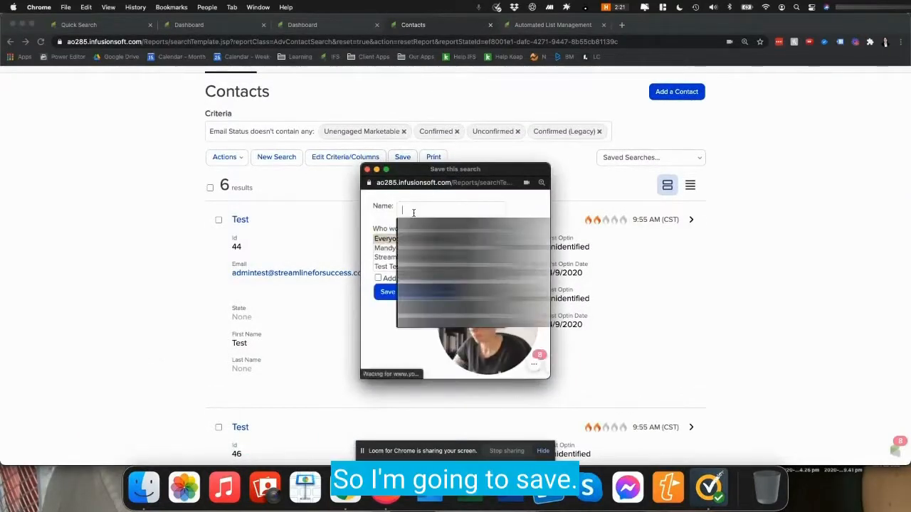
type("Broadcast - ALL - CAN")
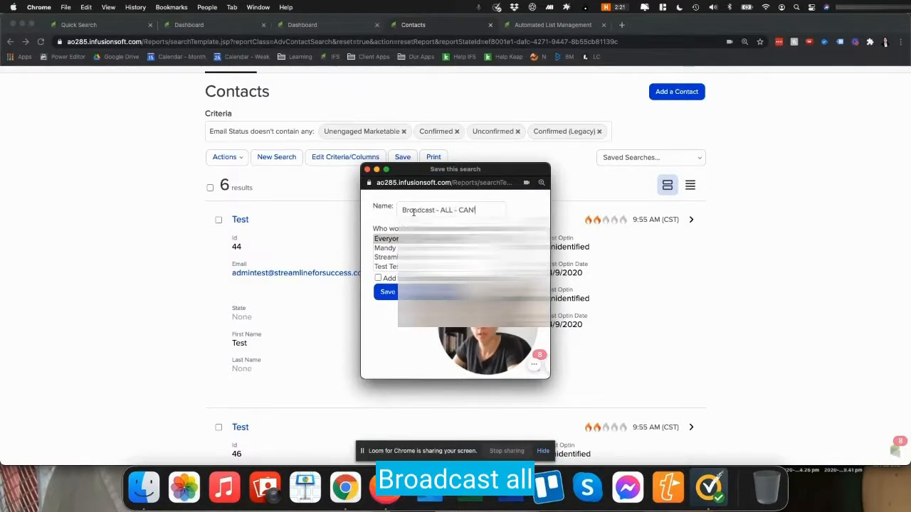
type("'T Email")
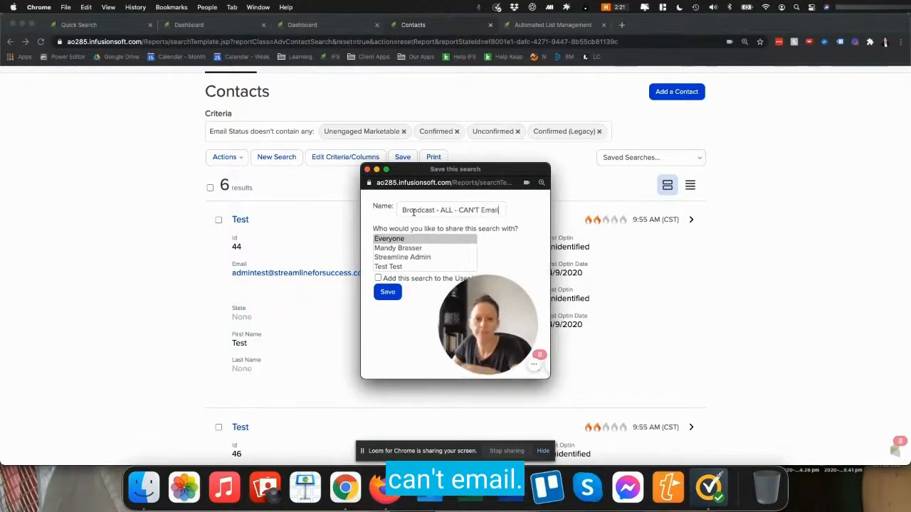
left_click(388, 288)
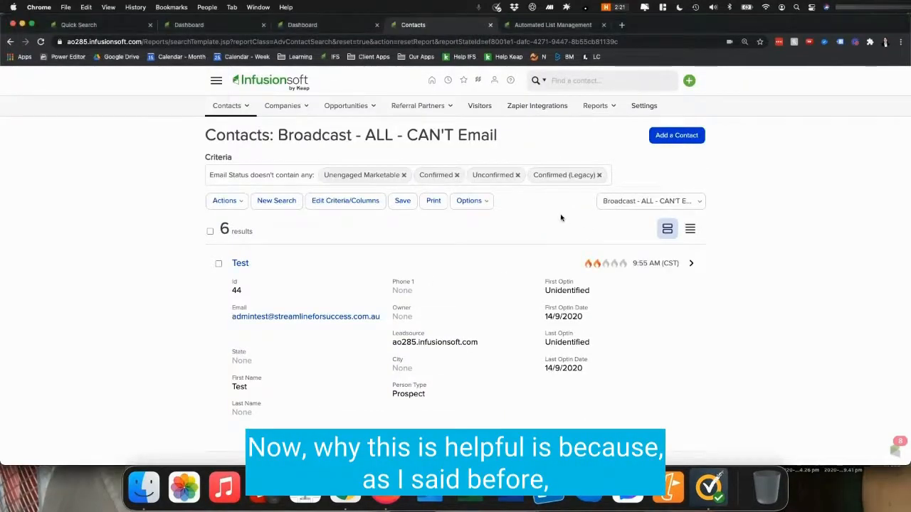
Step: Add a count statistic for the saved search Broadcast - ALL - CAN Email to the dashboard's Custom Statistics widget
left_click(216, 80)
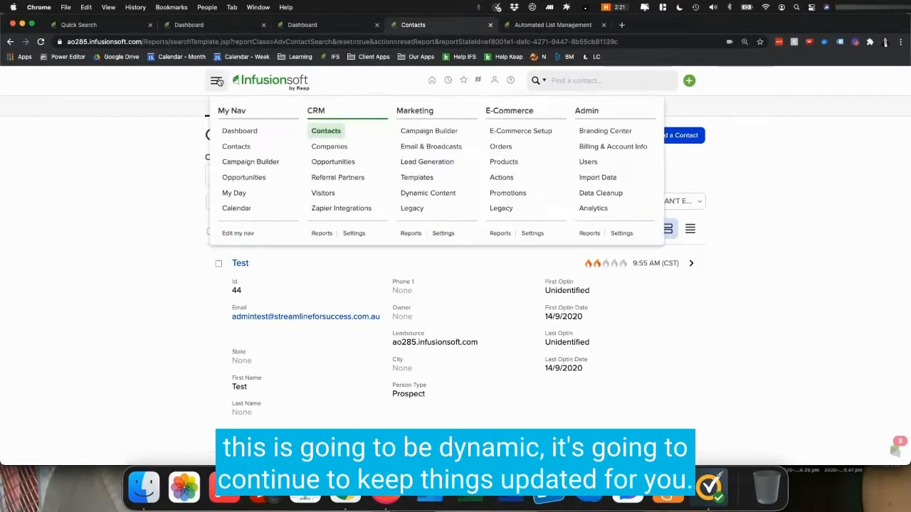
left_click(322, 27)
key("super+r")
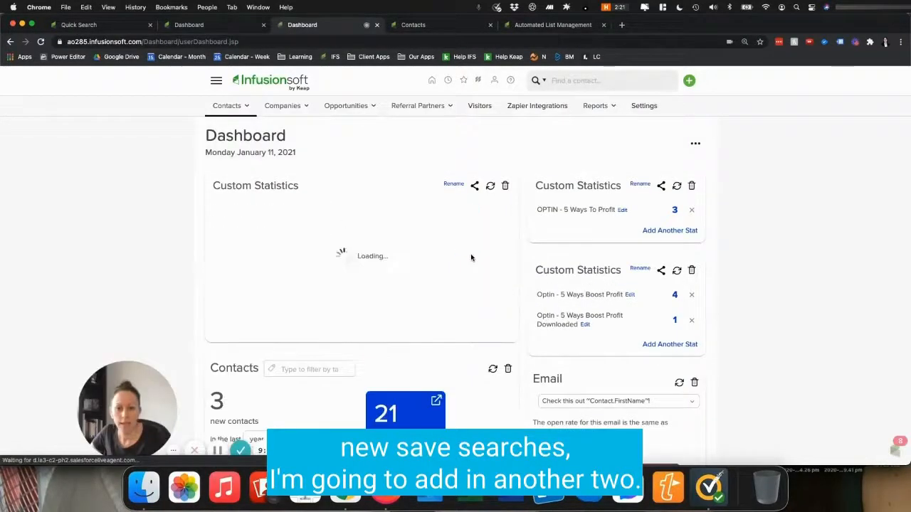
left_click(264, 283)
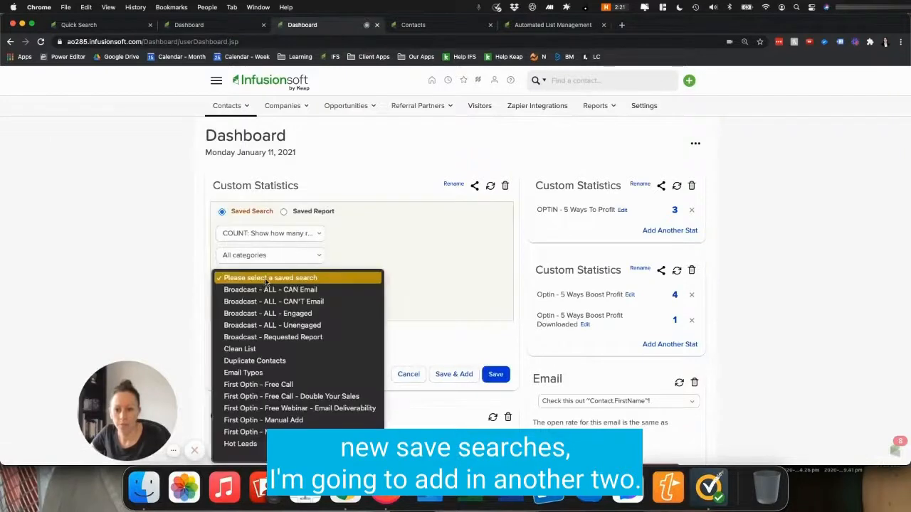
left_click(321, 288)
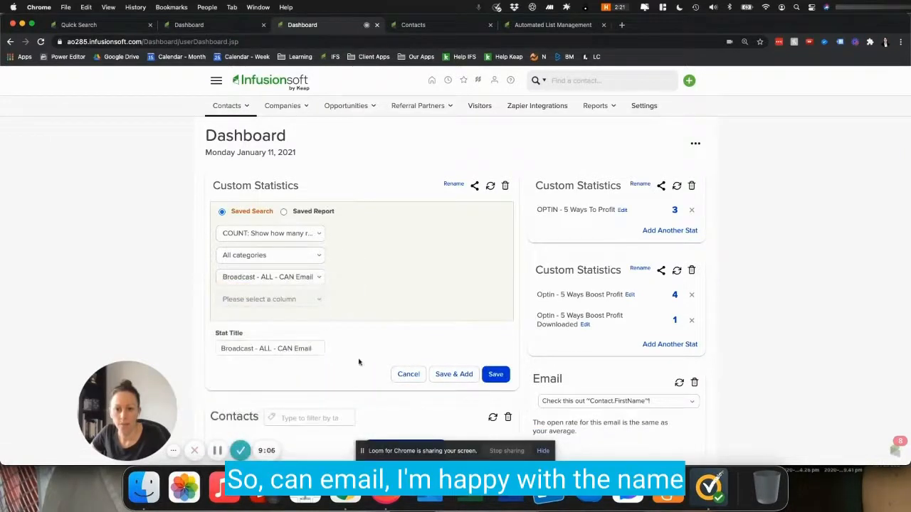
left_click(456, 365)
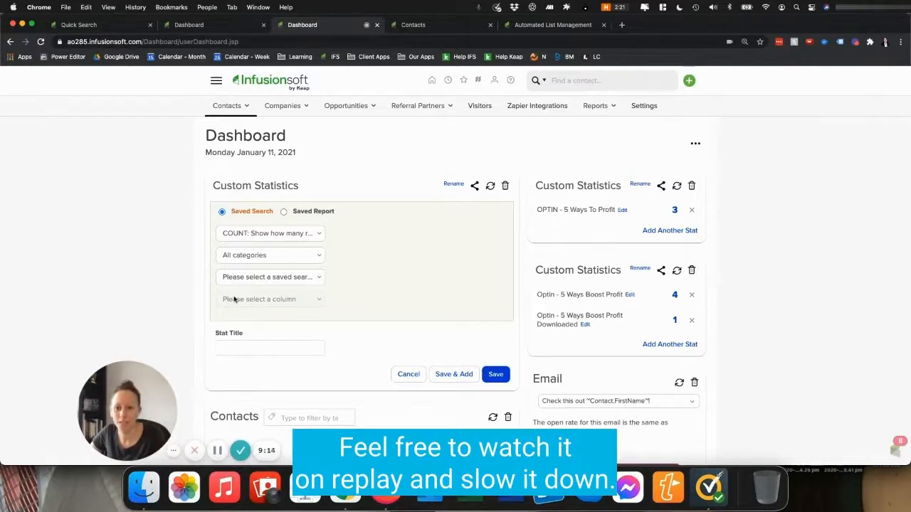
Step: Add a count statistic for the saved search Broadcast - ALL - CAN'T Email to the same widget and save it
left_click(251, 278)
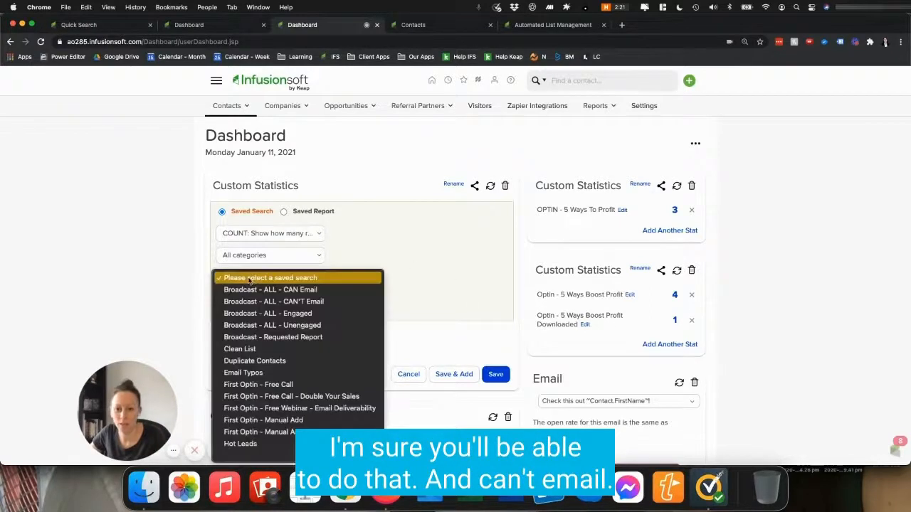
left_click(290, 301)
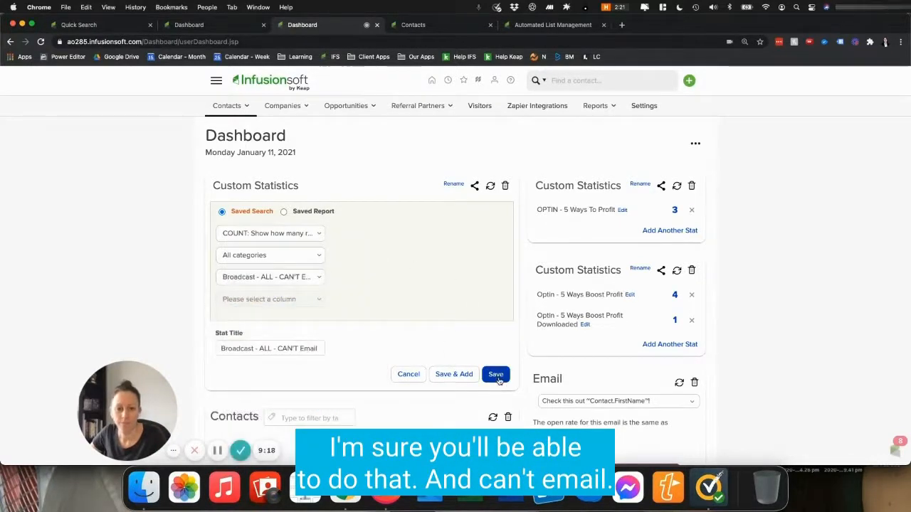
left_click(496, 375)
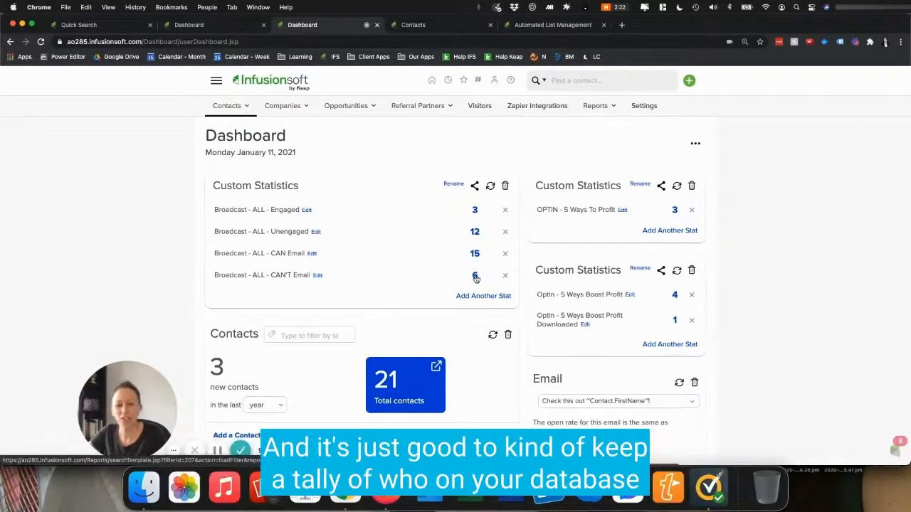
Step: Rename the Custom Statistics widget to Email Status
left_click(454, 185)
left_click_drag(280, 223, 168, 221)
type("Email Status")
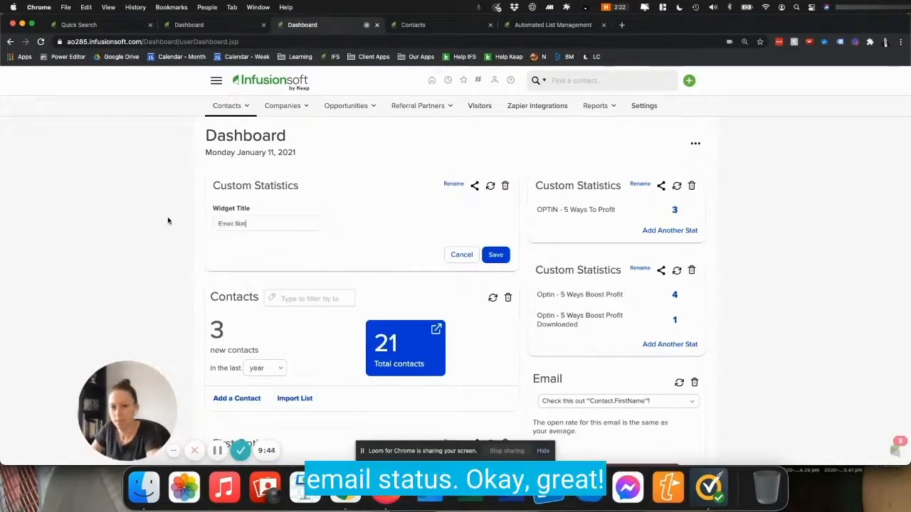
left_click(496, 255)
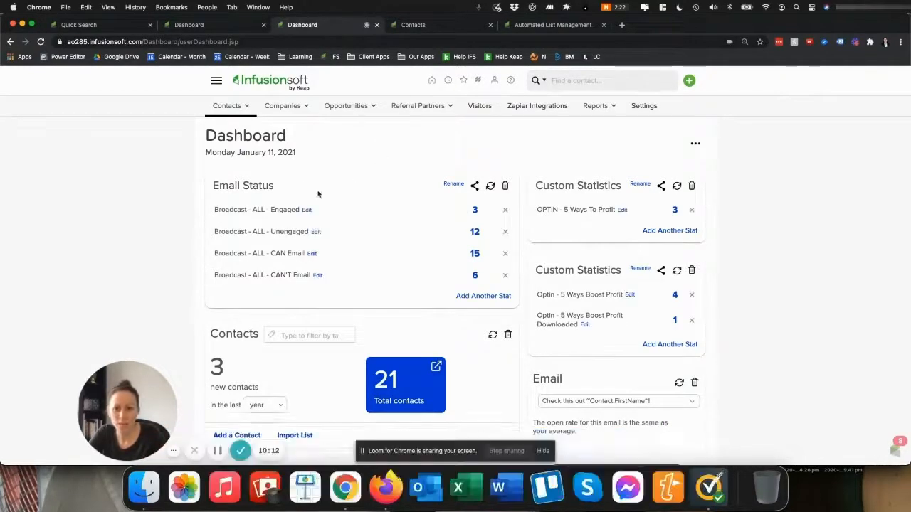
Step: Share the Email Status widget with team members
left_click(474, 186)
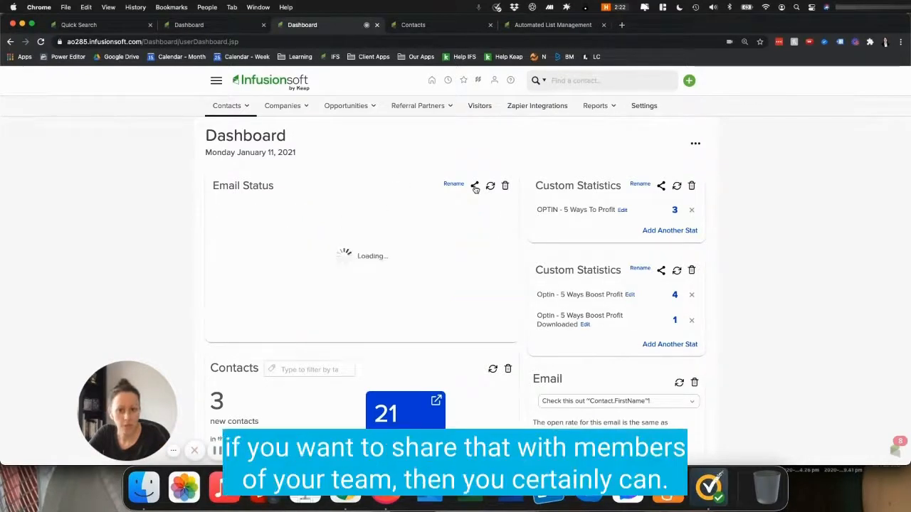
left_click(299, 277)
left_click(460, 399)
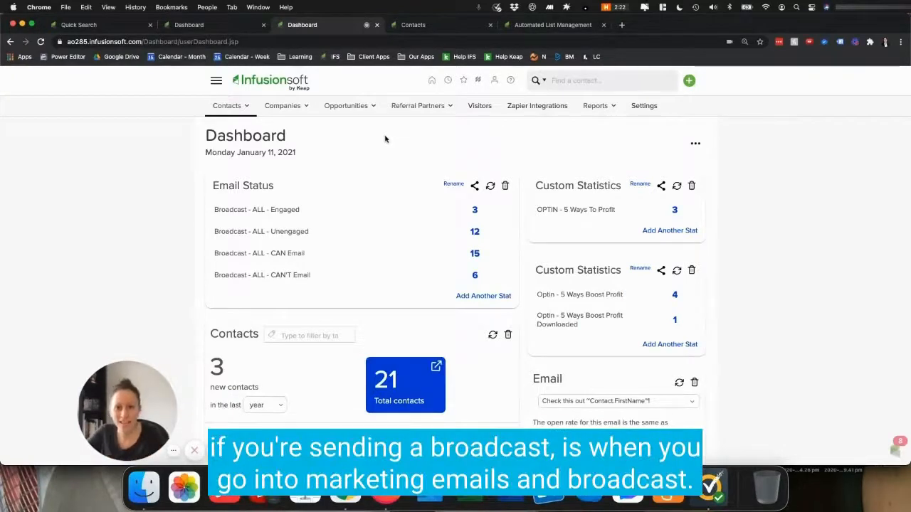
Step: Start a new email broadcast using the first template under My Templates
left_click(216, 80)
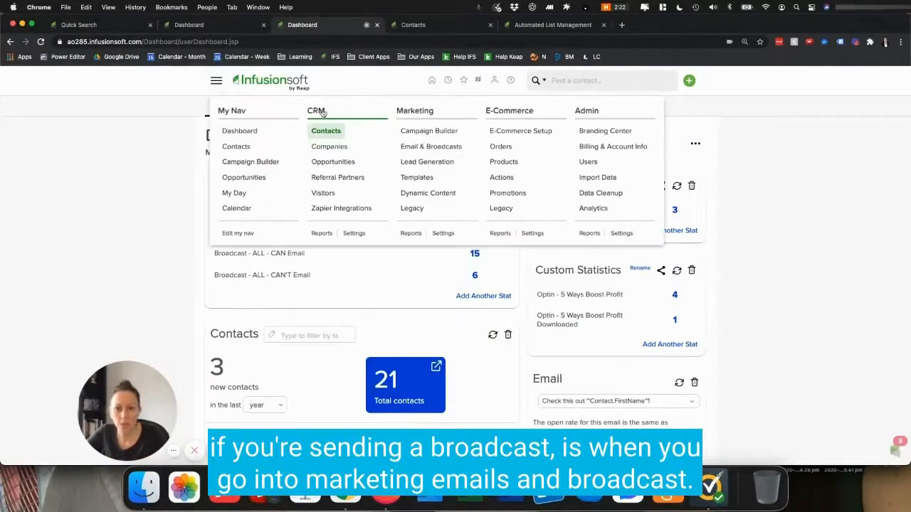
left_click(427, 149)
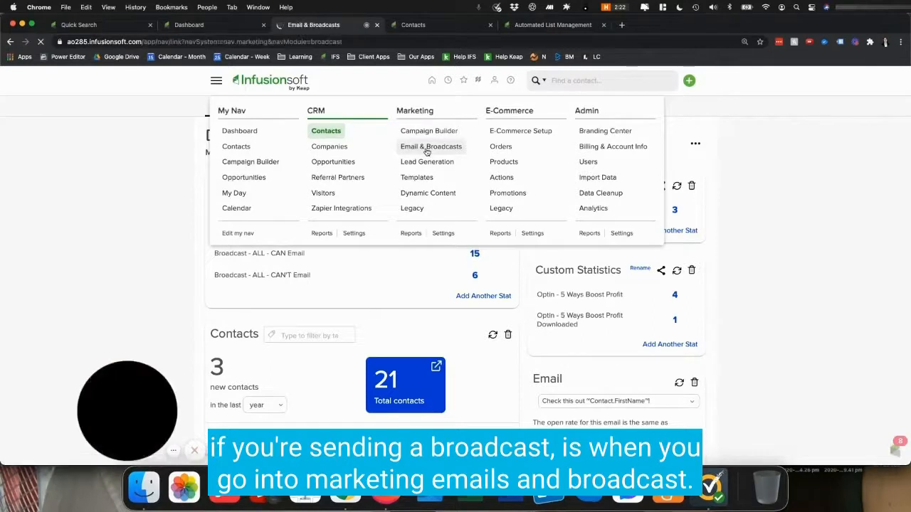
left_click(408, 230)
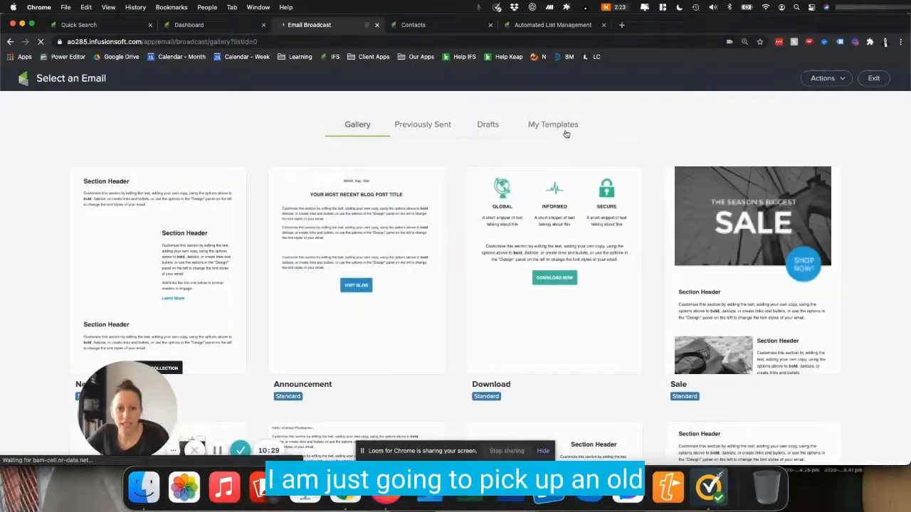
left_click(565, 131)
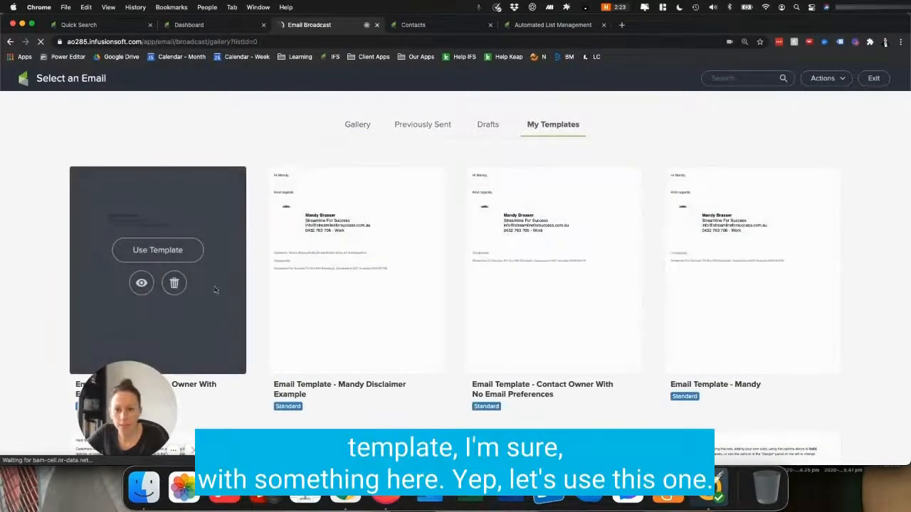
left_click(171, 252)
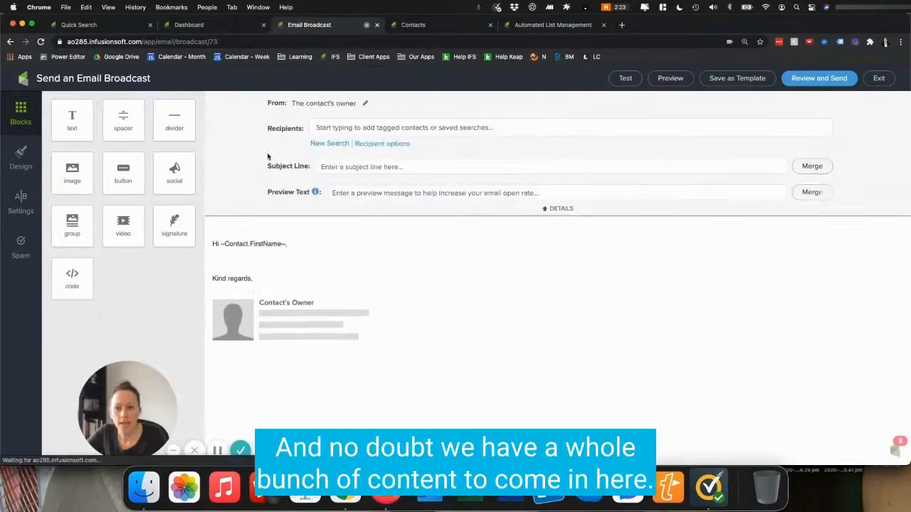
Step: Add a line of placeholder text below the greeting in the email body
left_click(299, 246)
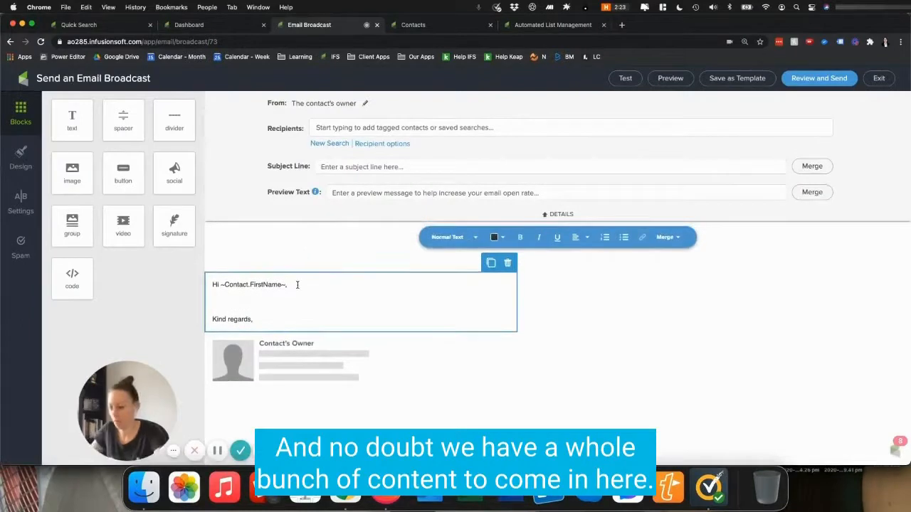
key("Return")
key("Return")
type("fdafdafdsafdasf kl;djafkl;ads jkfldas;fdals")
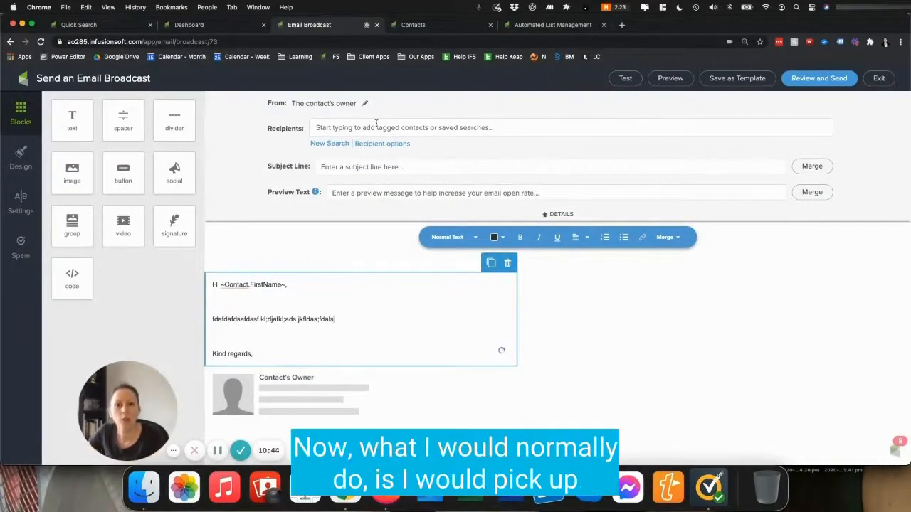
Step: Add the saved search Broadcast - ALL - Engaged as recipients and delete the blank line above the body text
left_click(375, 126)
type("bro")
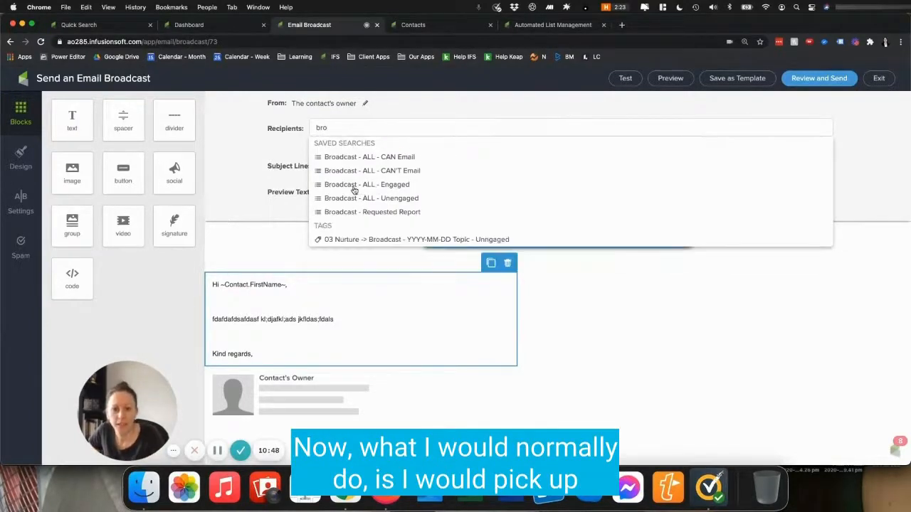
left_click(394, 188)
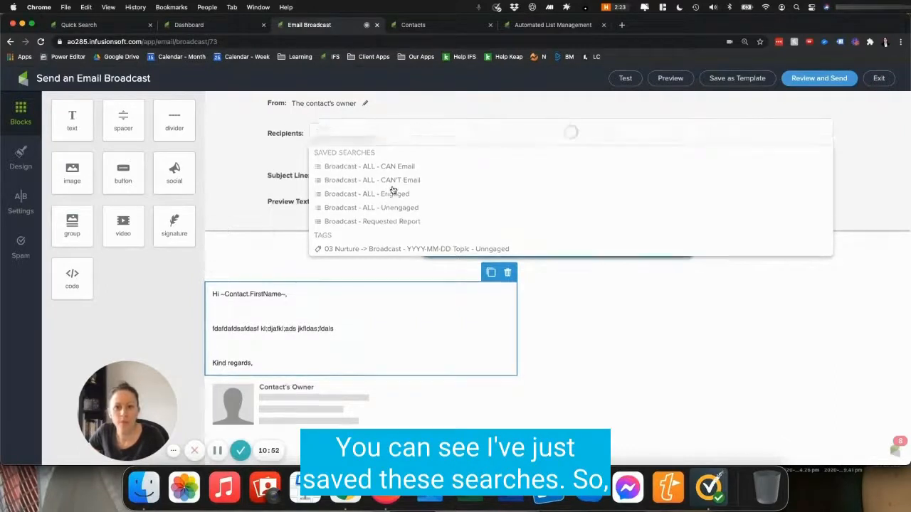
left_click(300, 301)
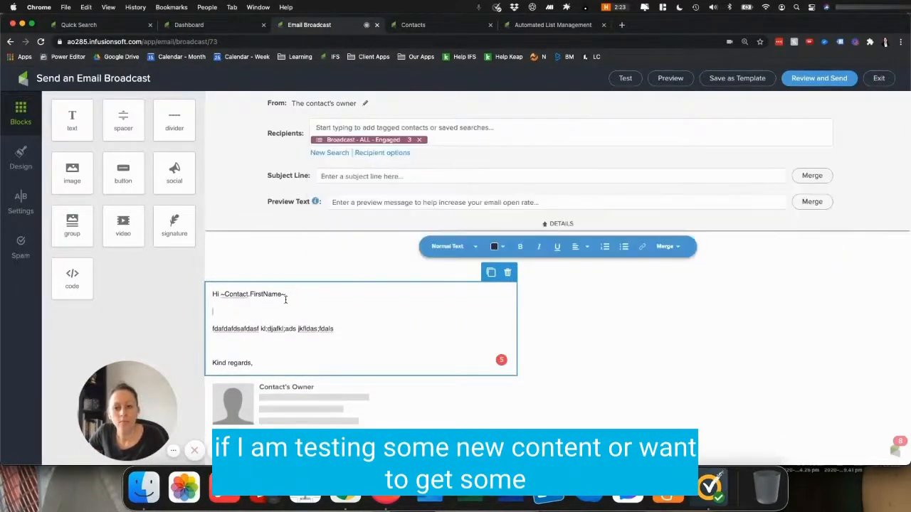
key("BackSpace")
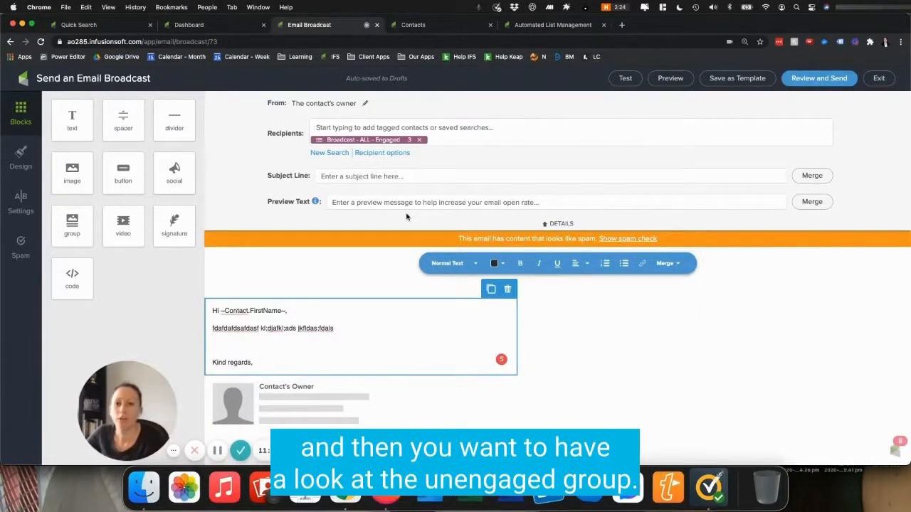
Step: Replace the recipients with the saved search Broadcast - ALL - Unengaged
left_click(419, 139)
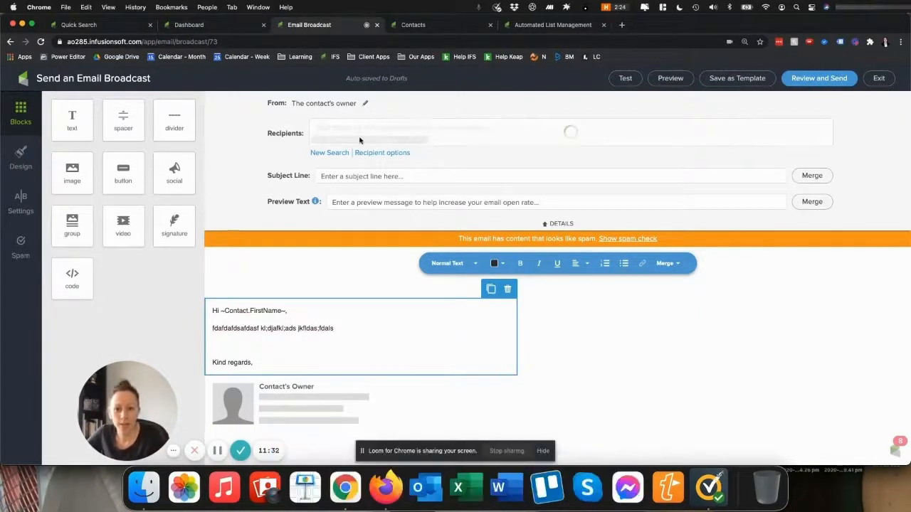
left_click(353, 130)
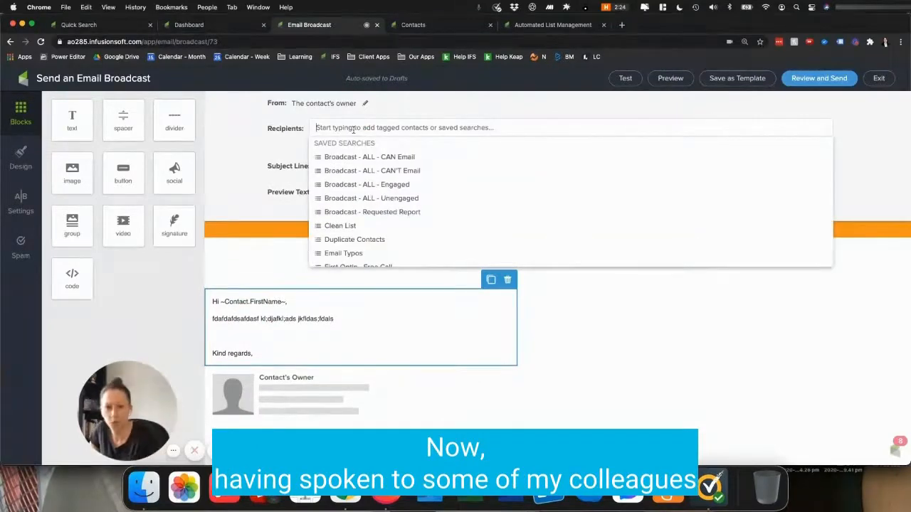
left_click(401, 200)
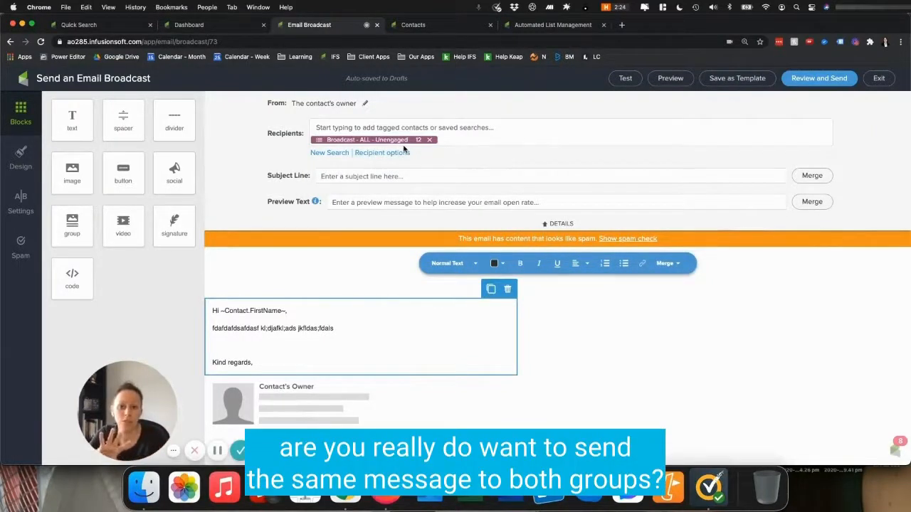
left_click(337, 319)
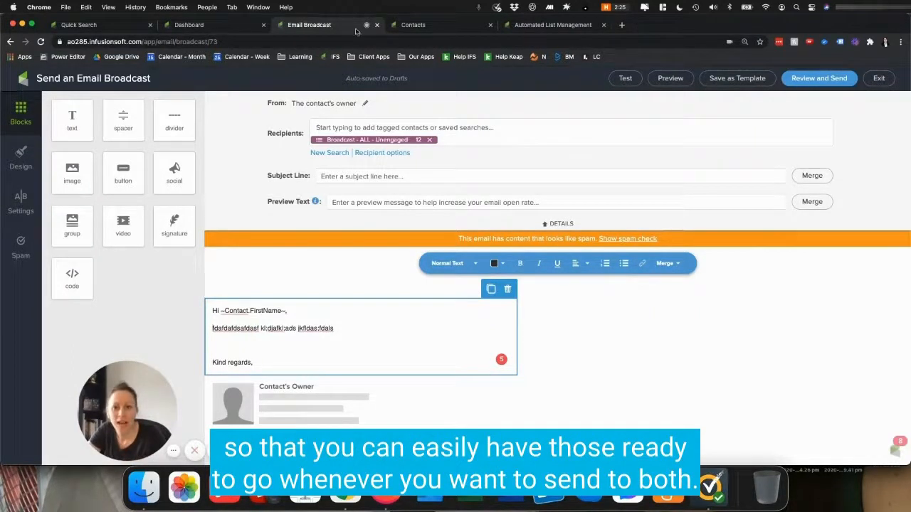
Step: Reload the dashboard to review the Email Status widget, then revisit the broadcast and contacts tabs
left_click(233, 25)
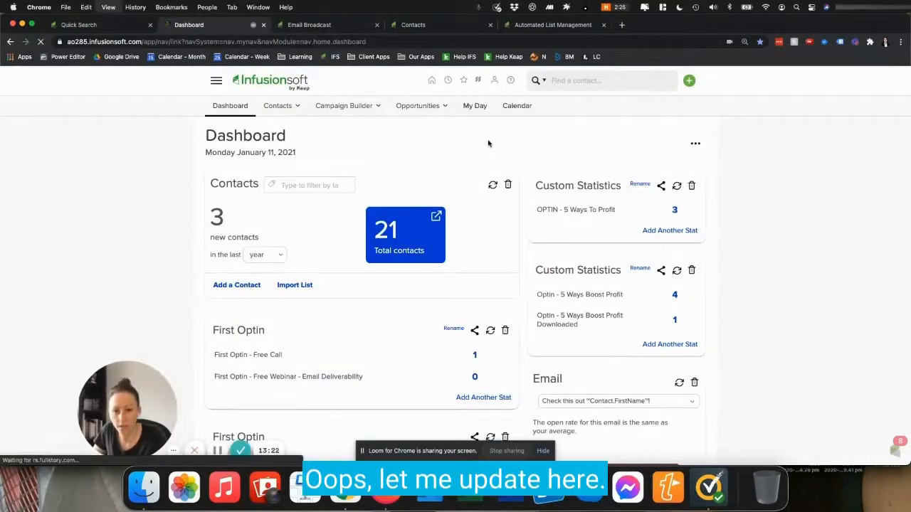
key("super+r")
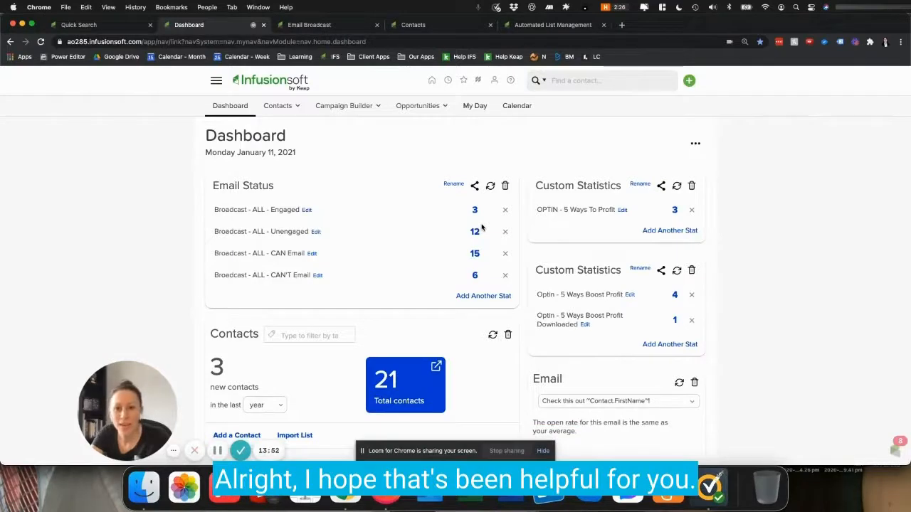
left_click(347, 25)
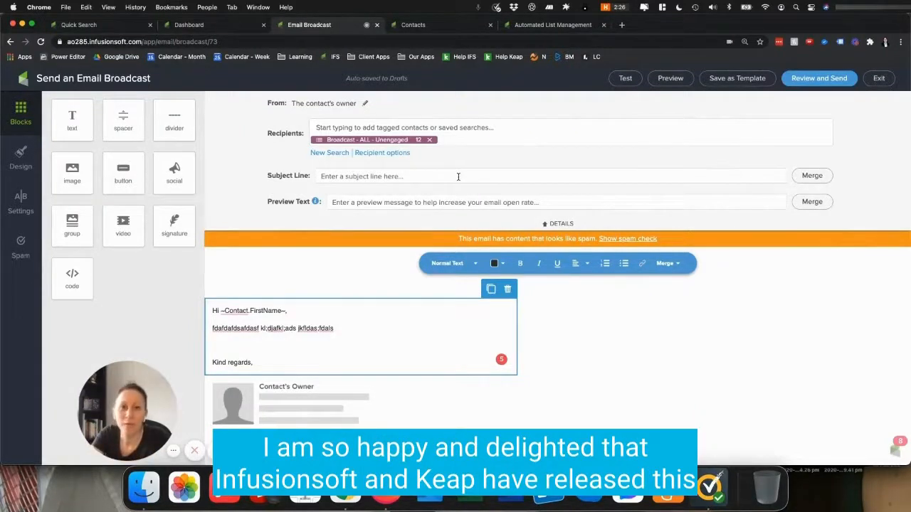
left_click(456, 24)
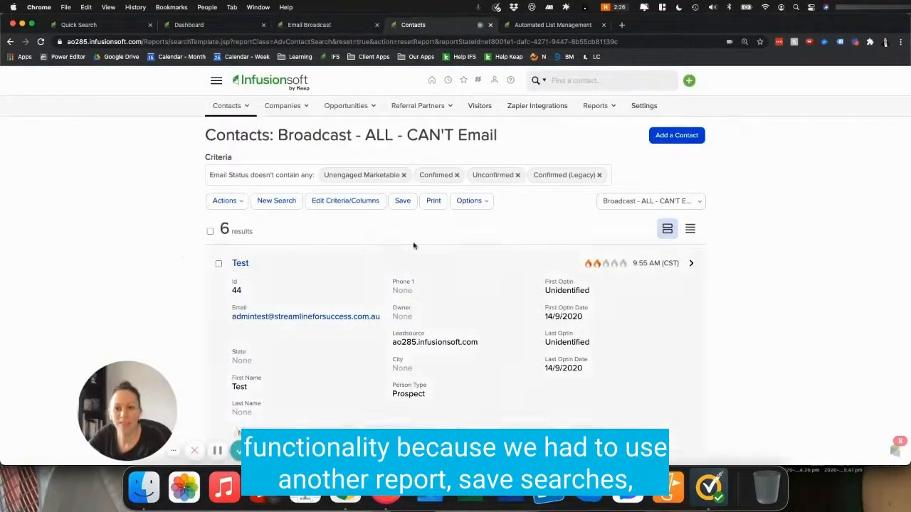